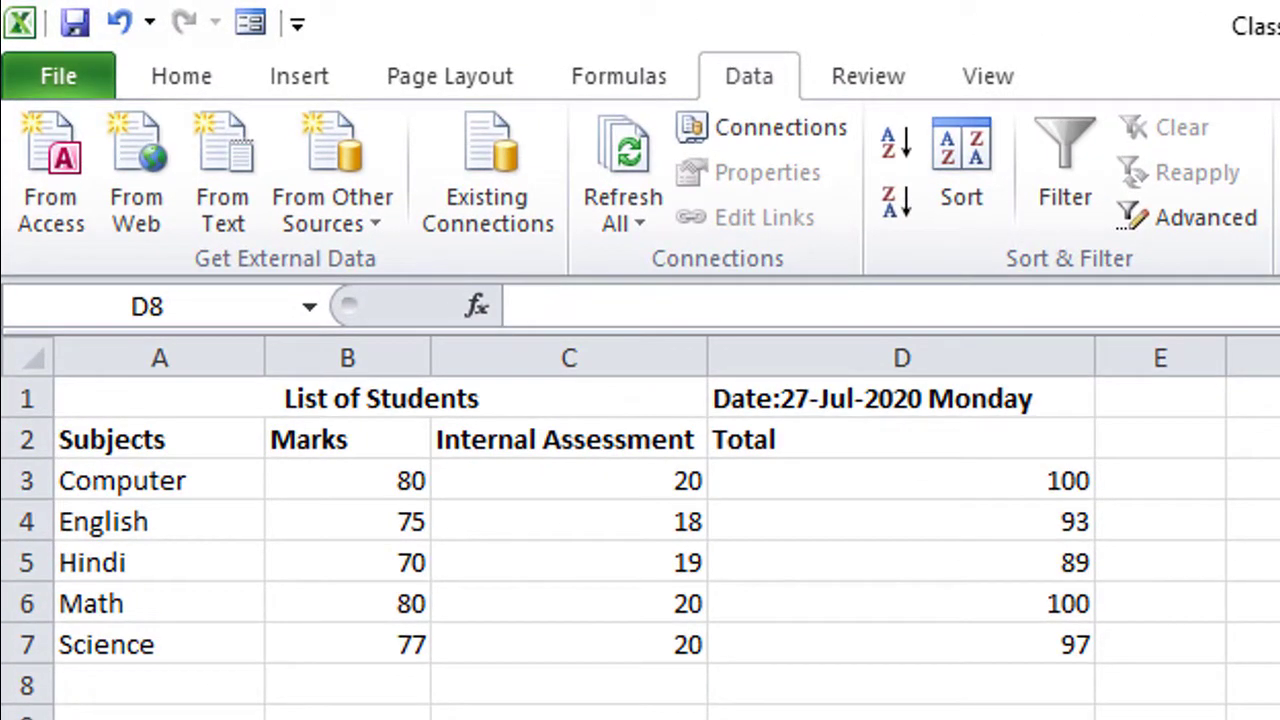
# Change the Computer mark to 81 and check the recalculated Computer total.
pyautogui.click(975, 684)
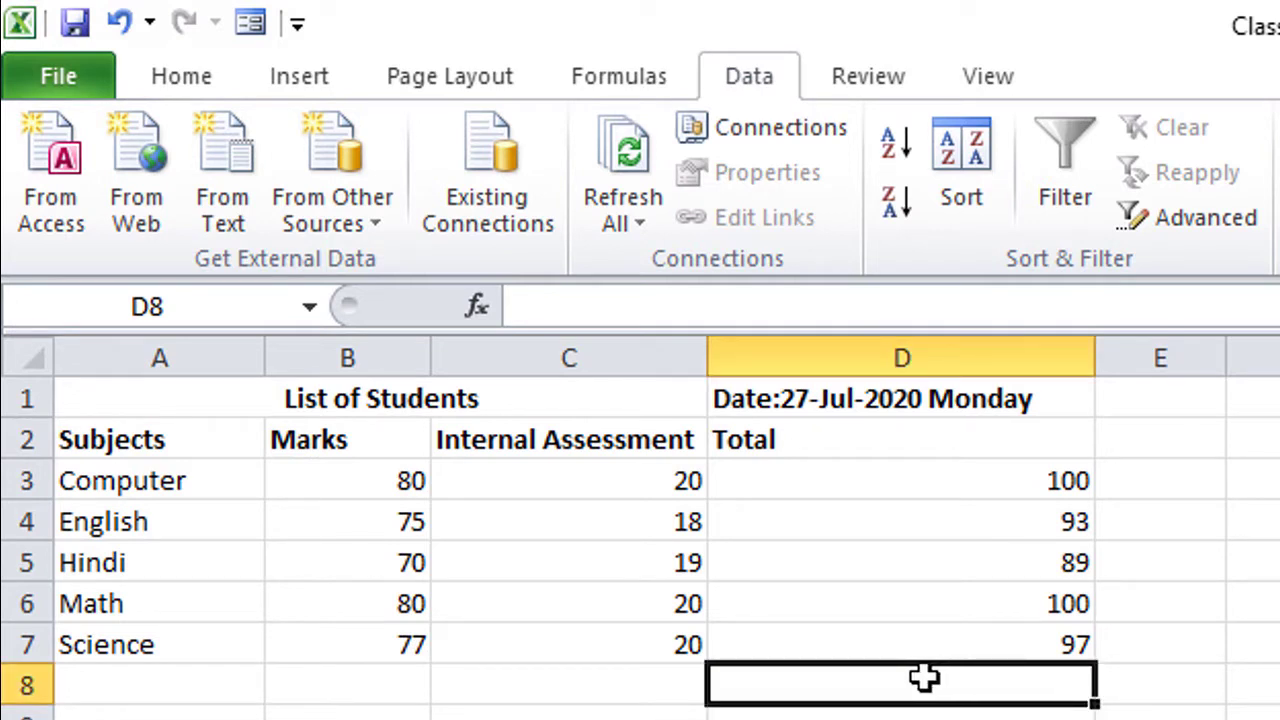
pyautogui.click(378, 480)
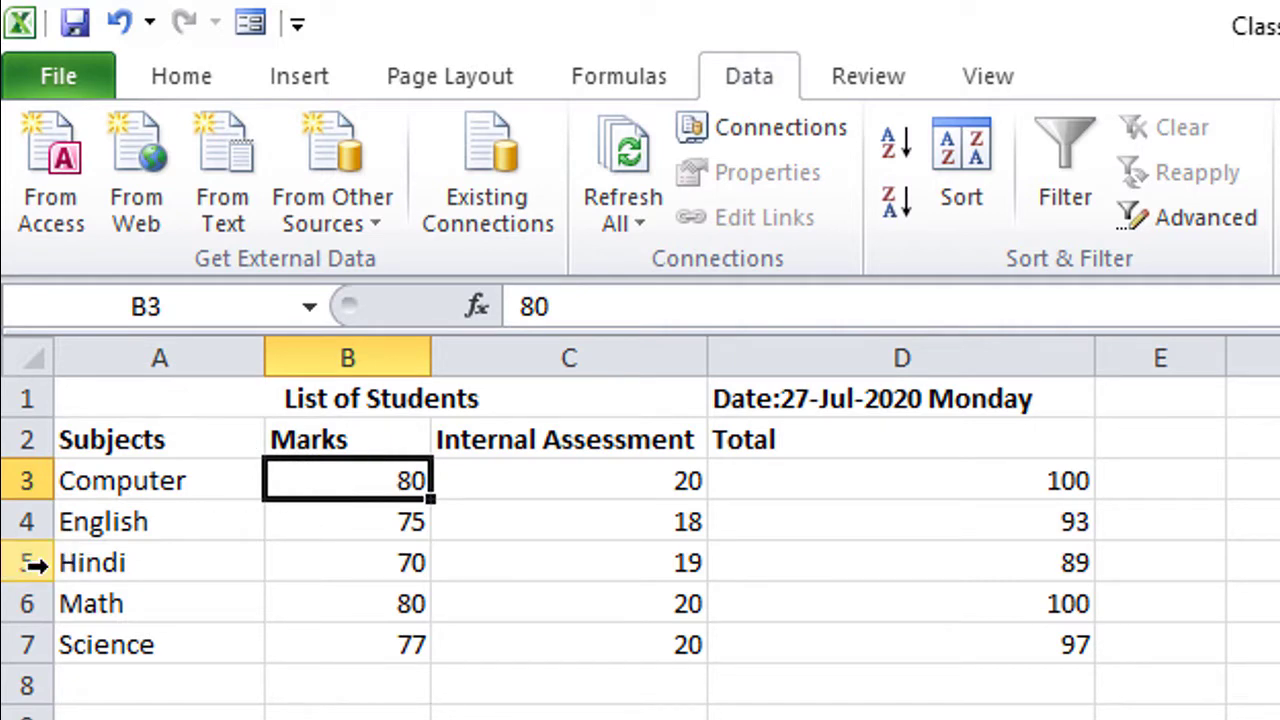
pyautogui.write('81')
pyautogui.press('Return')
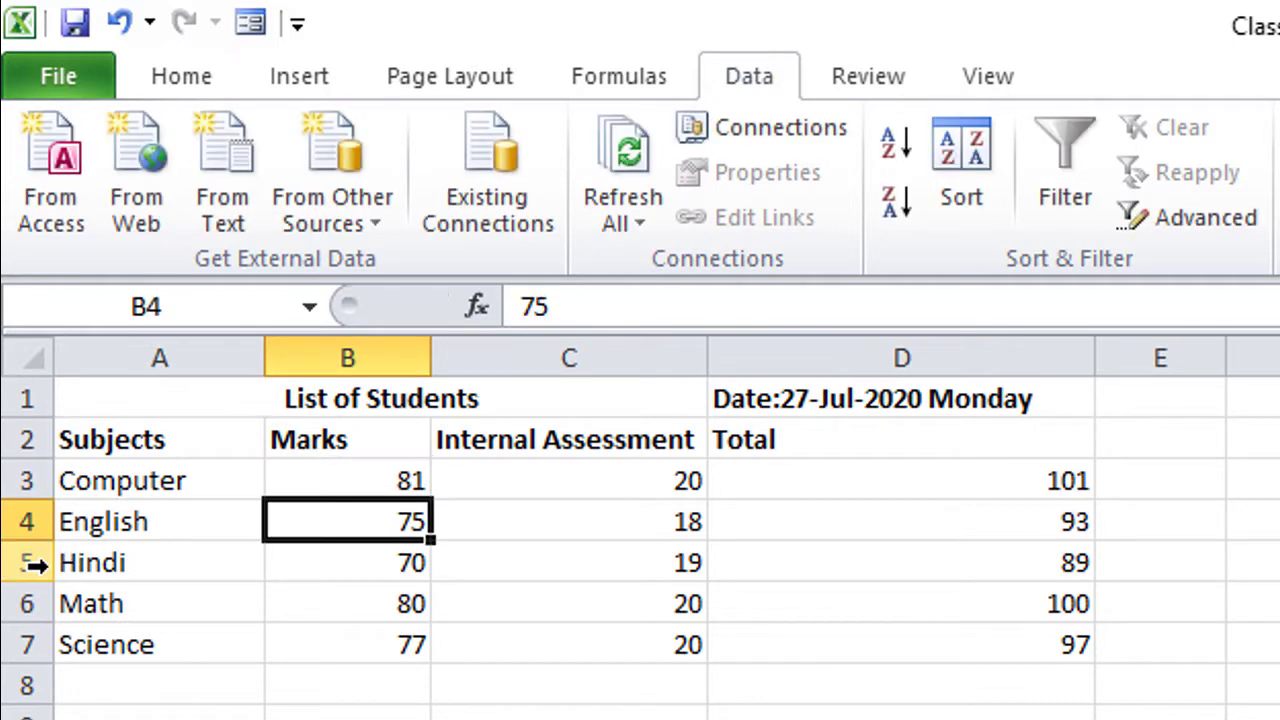
pyautogui.press('Up')
pyautogui.press('Right')
pyautogui.press('Right')
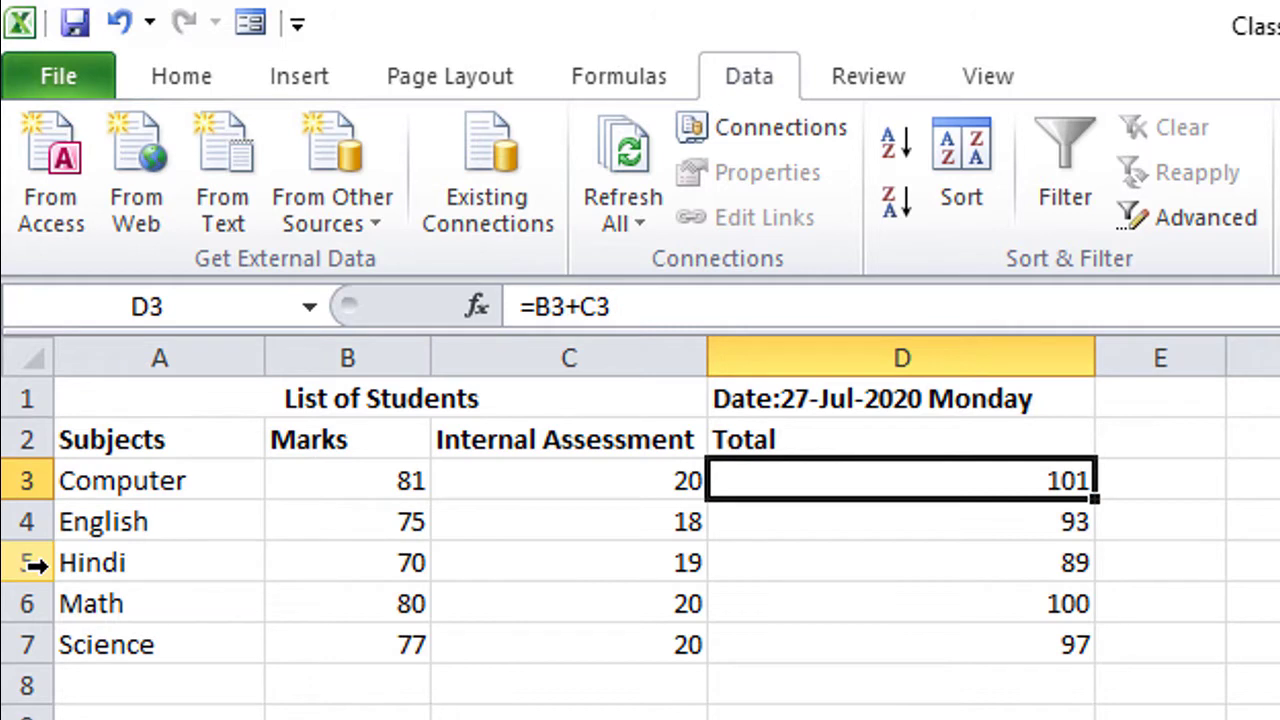
pyautogui.press('Left')
pyautogui.press('Left')
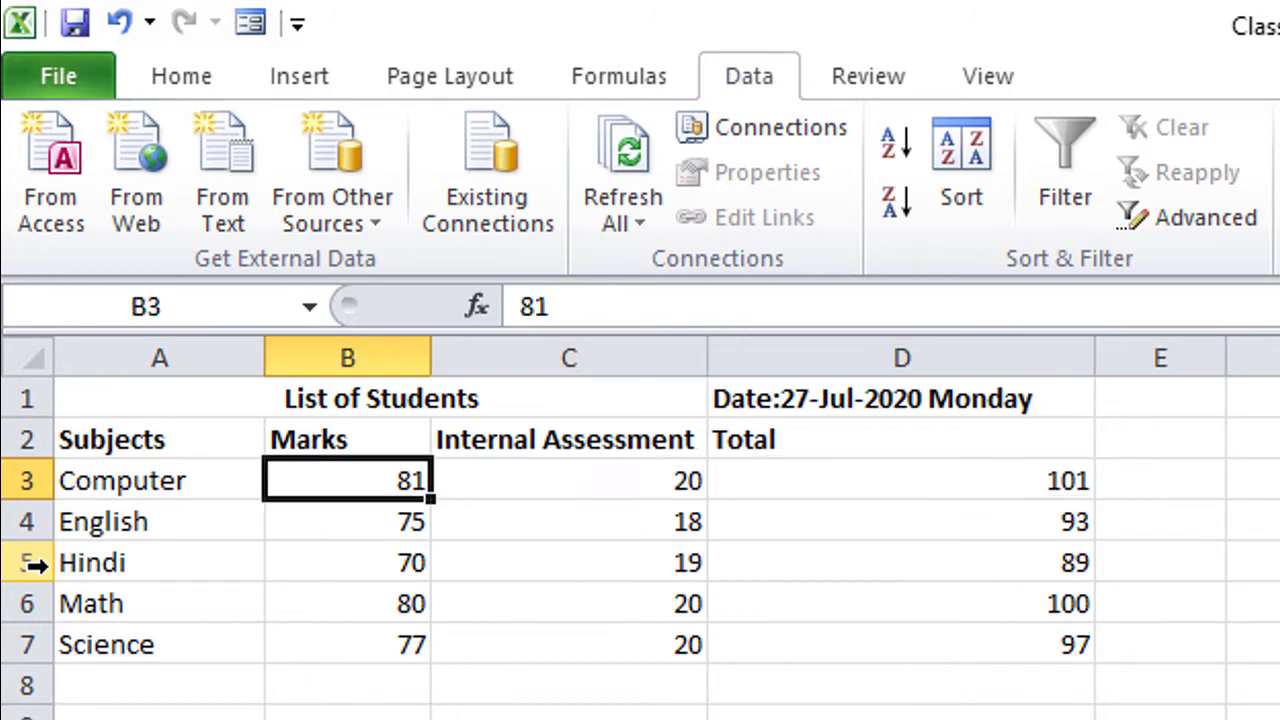
# Enter text 'vishal' as the mark to see #VALUE!, undo it, and restore 80.
pyautogui.write('vishal')
pyautogui.press('Return')
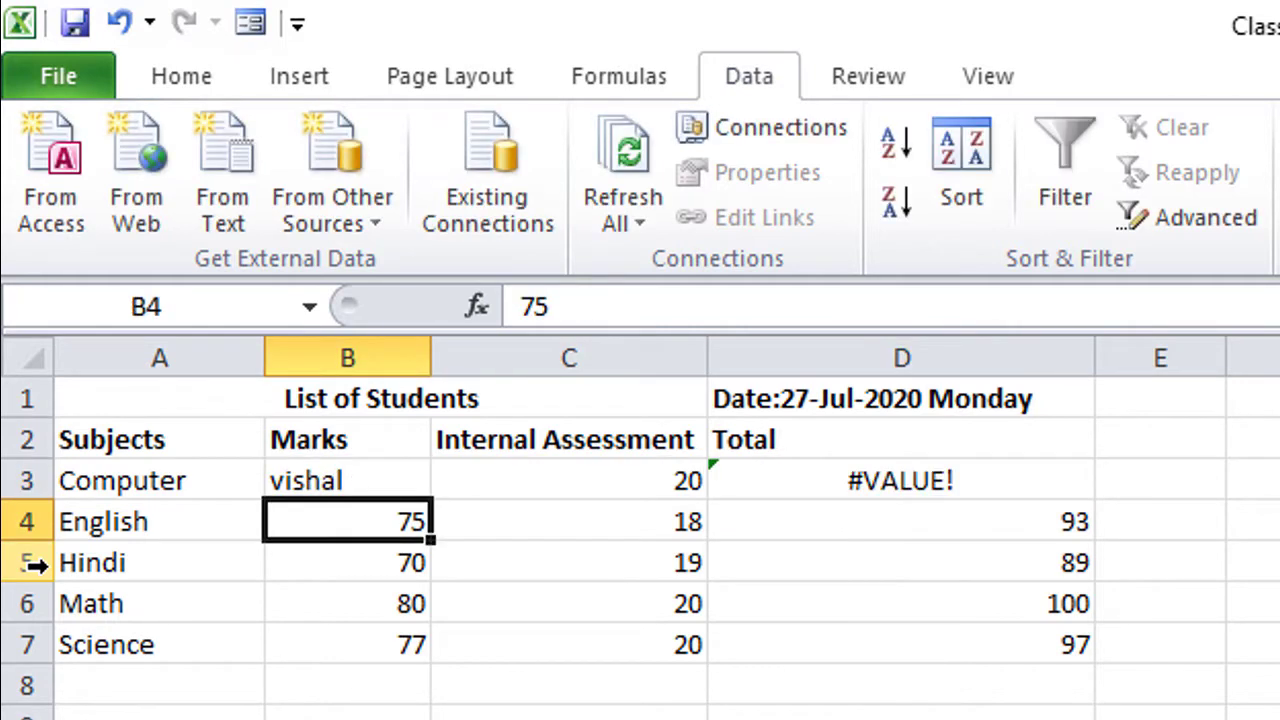
pyautogui.press('Up')
pyautogui.press('Right')
pyautogui.press('Right')
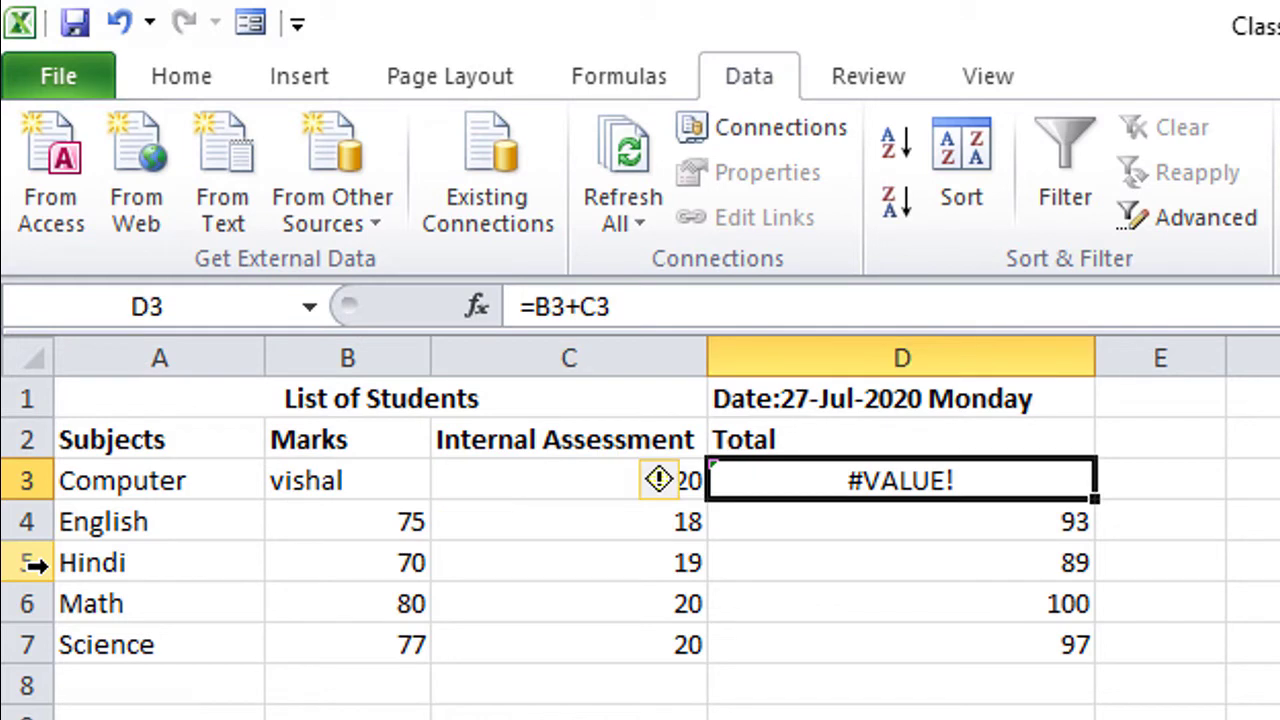
pyautogui.hotkey('ctrl', 'z')
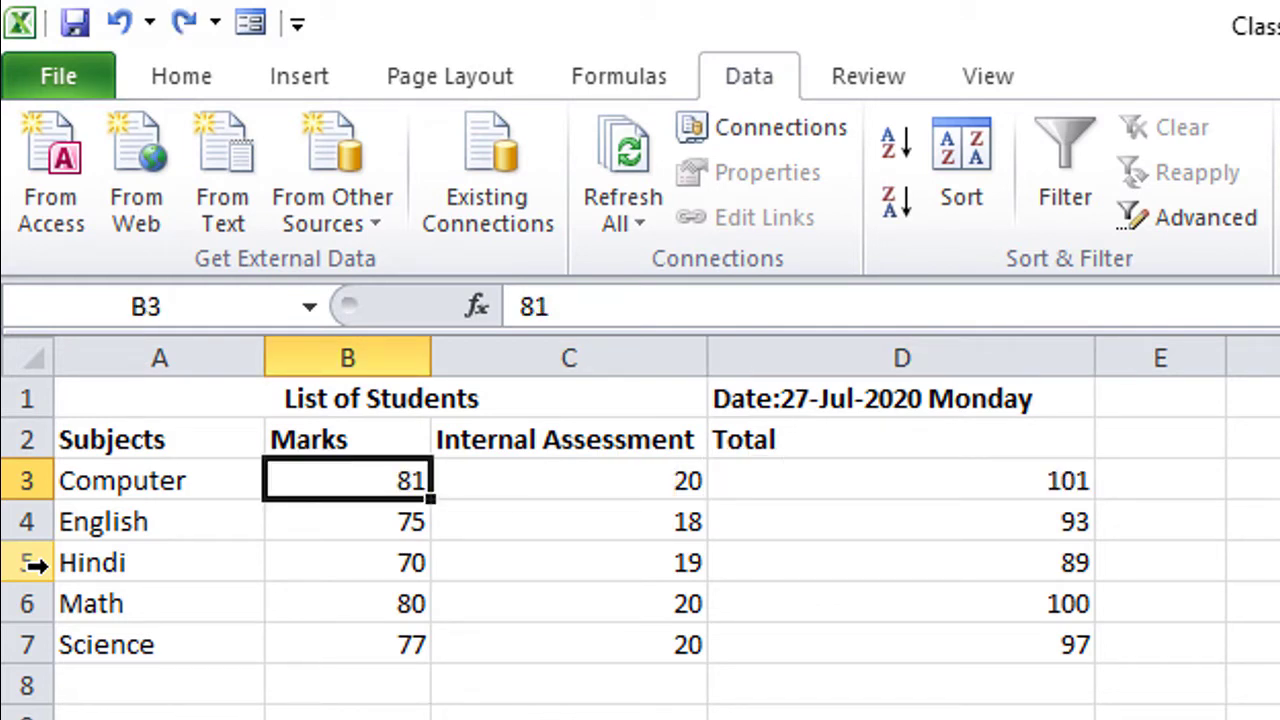
pyautogui.write('80')
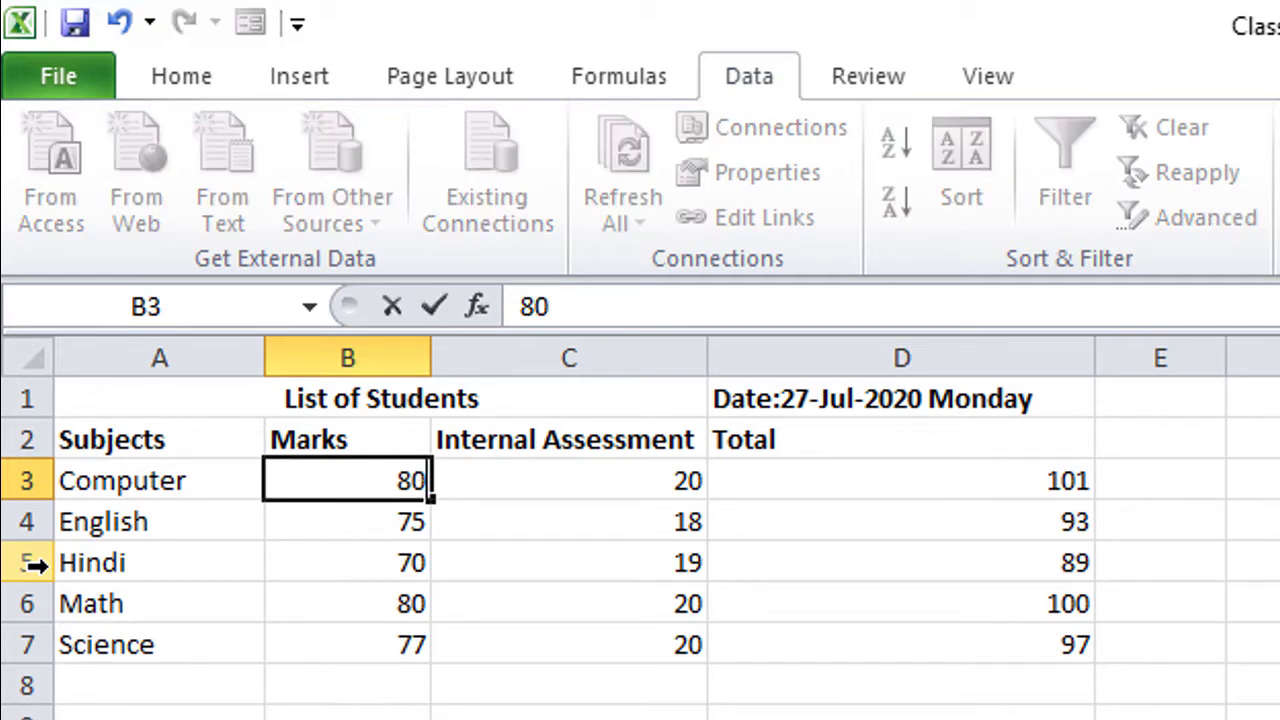
pyautogui.press('Return')
pyautogui.press('Up')
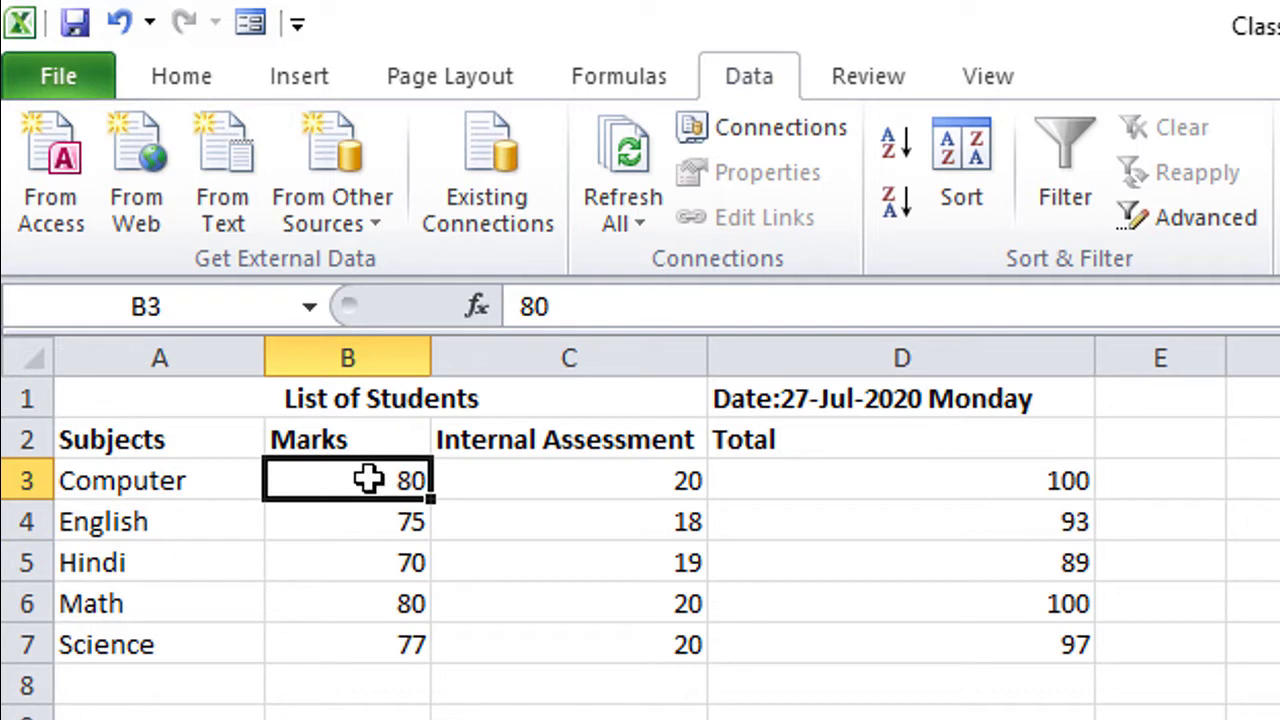
# Limit B3:B7 to whole numbers between 0 and 80 in Data Validation.
pyautogui.moveTo(369, 480); pyautogui.dragTo(383, 626)
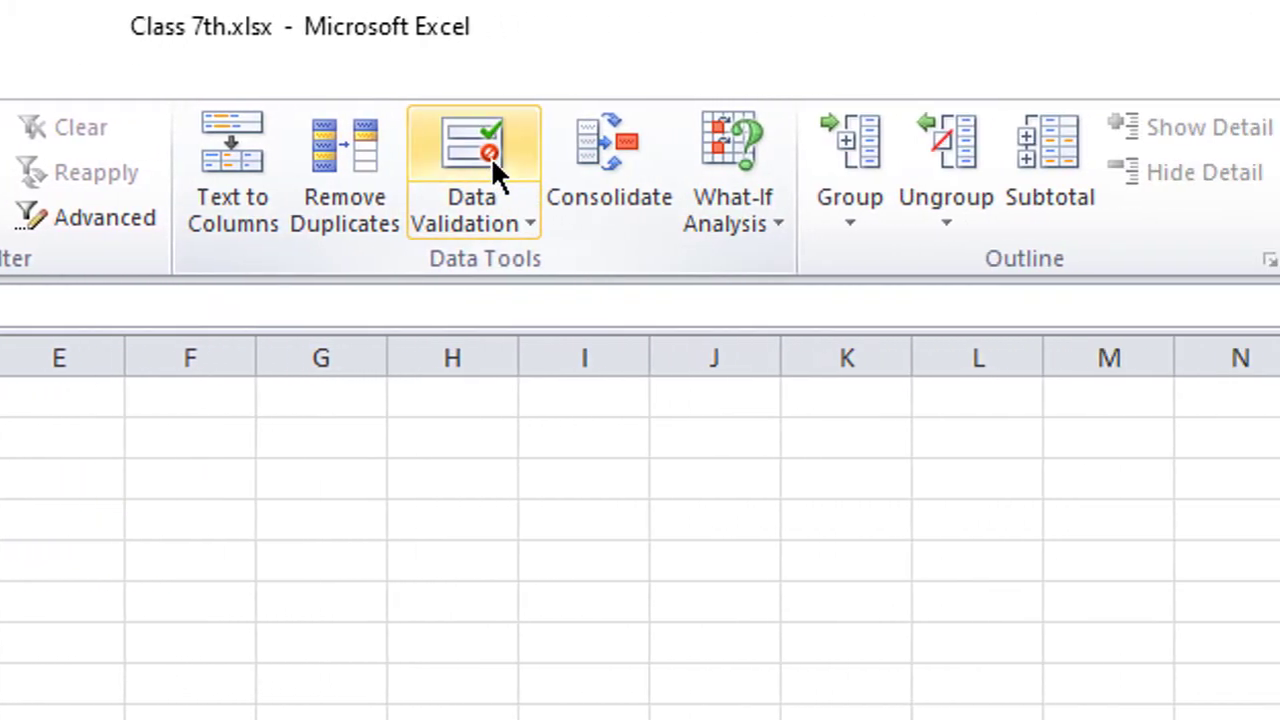
pyautogui.click(491, 157)
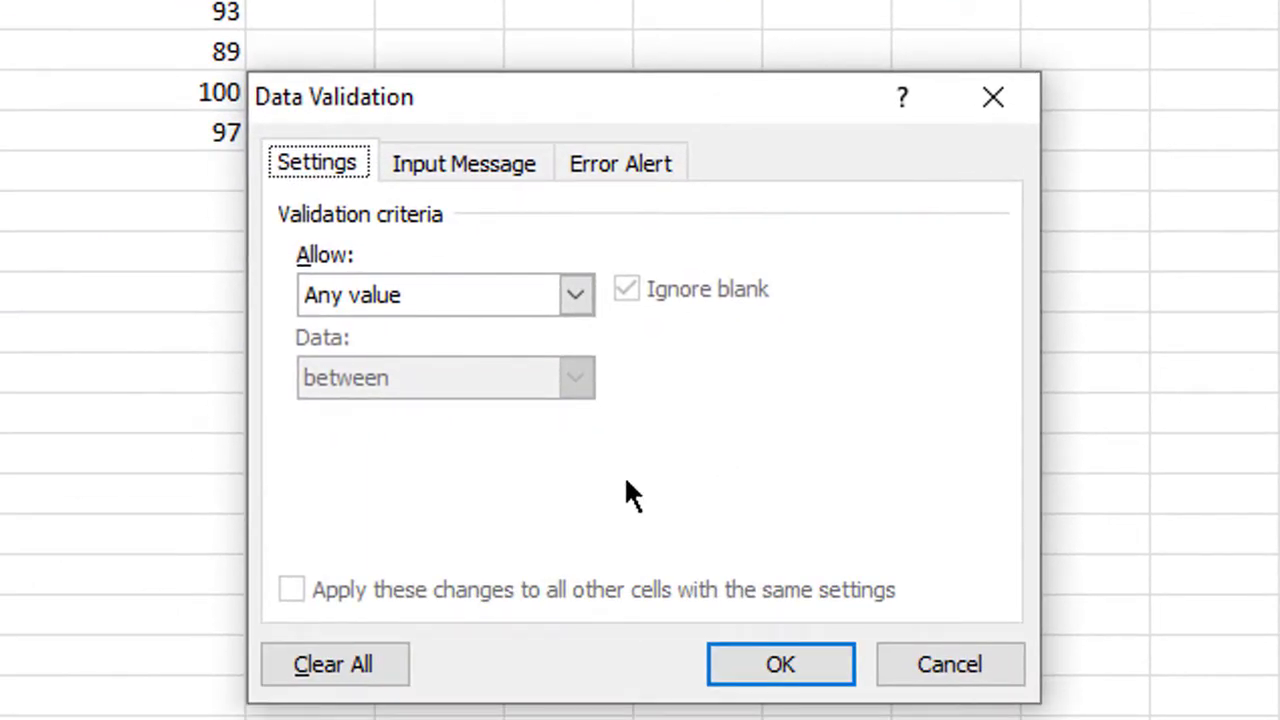
pyautogui.click(578, 304)
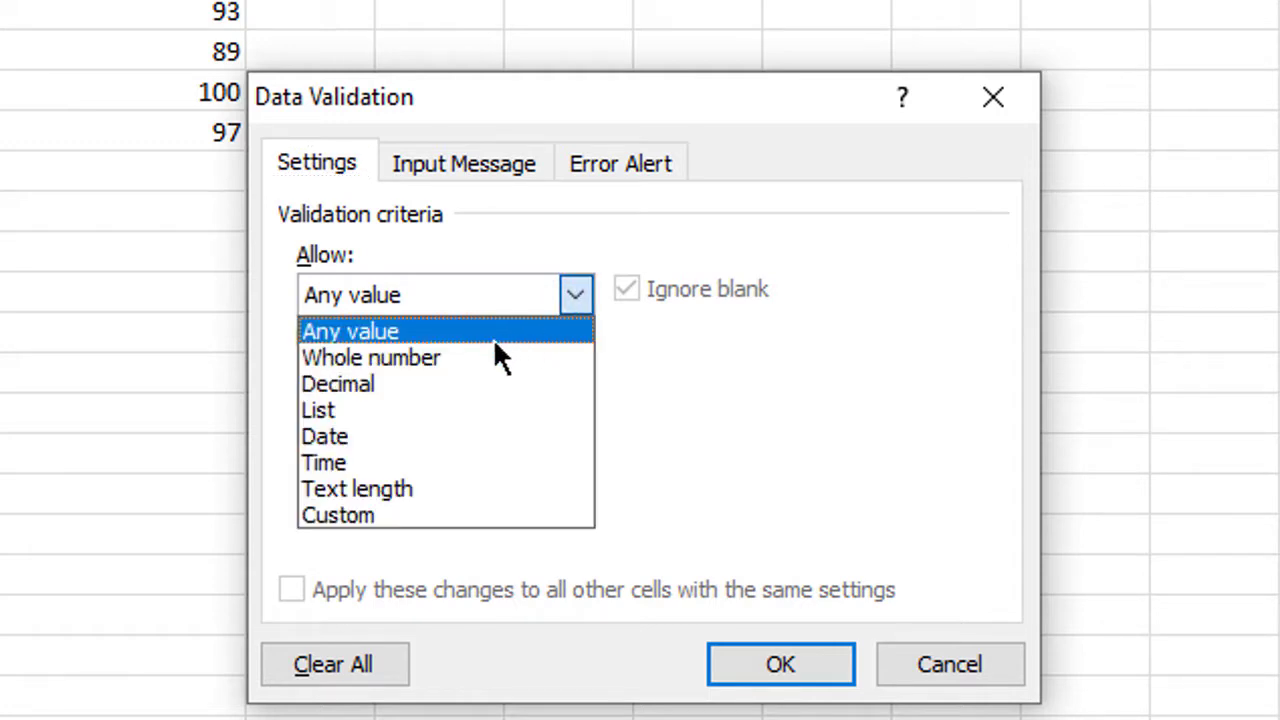
pyautogui.click(455, 360)
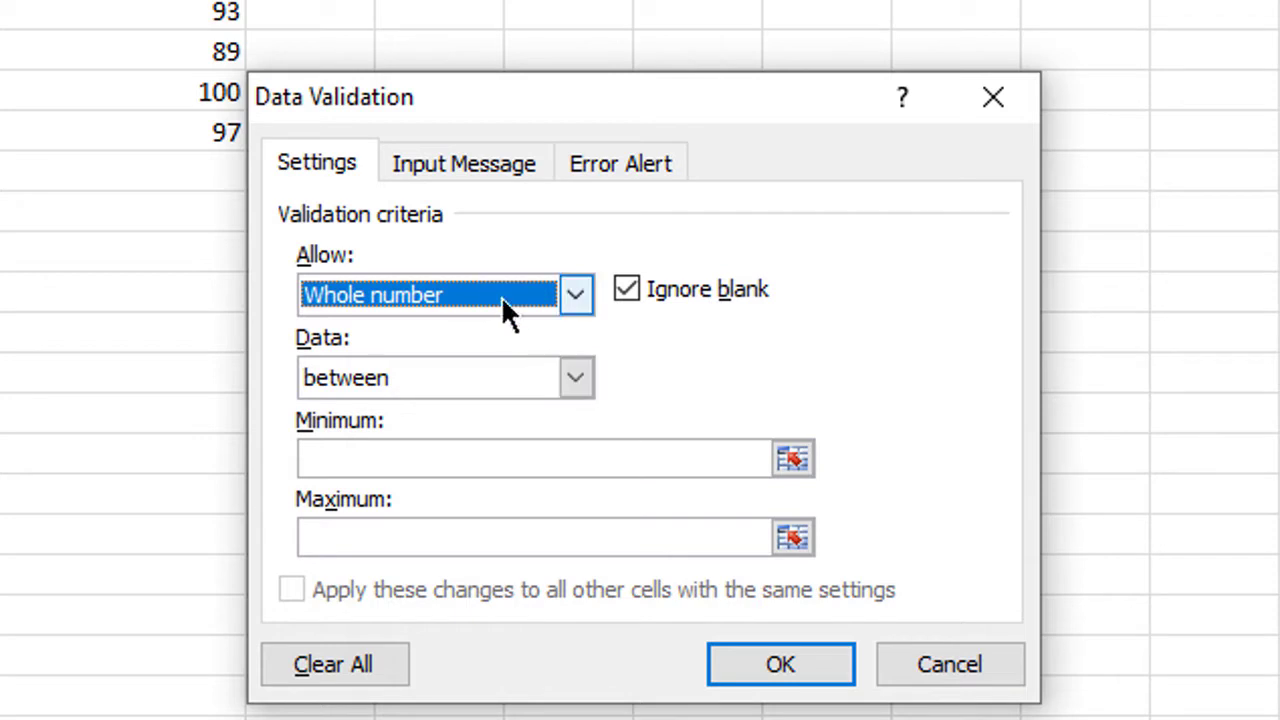
pyautogui.click(577, 383)
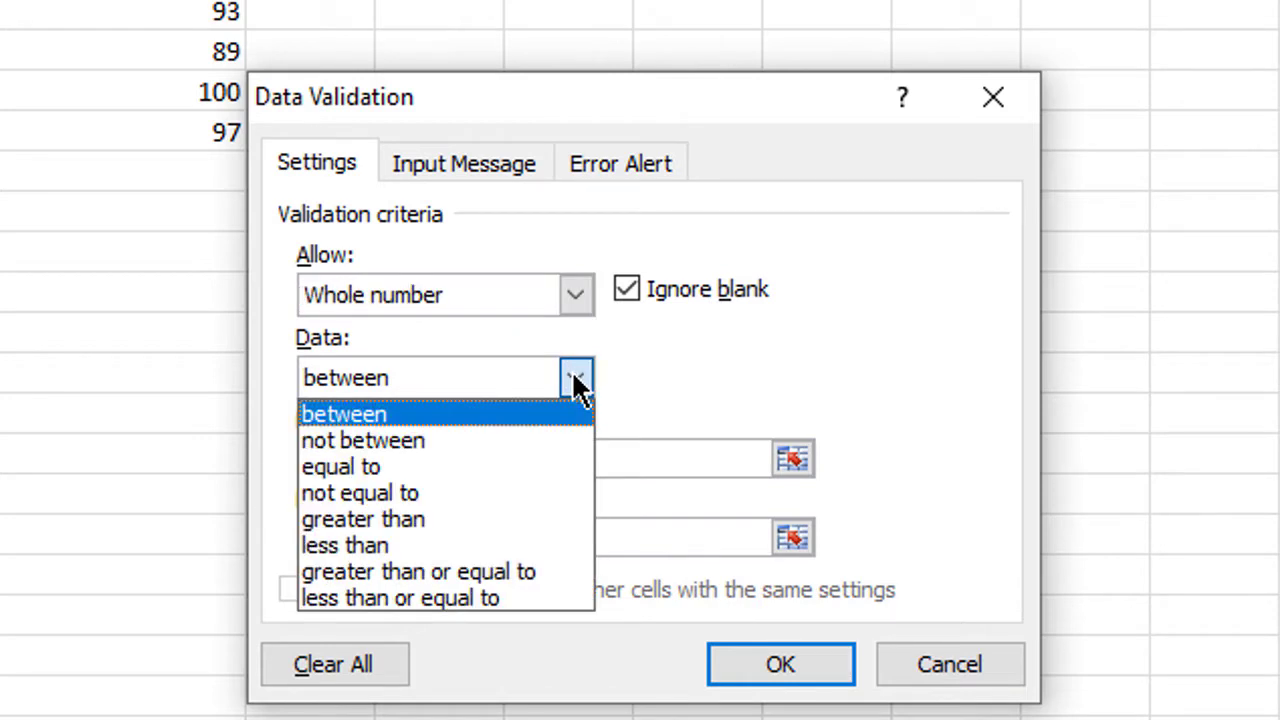
pyautogui.click(499, 414)
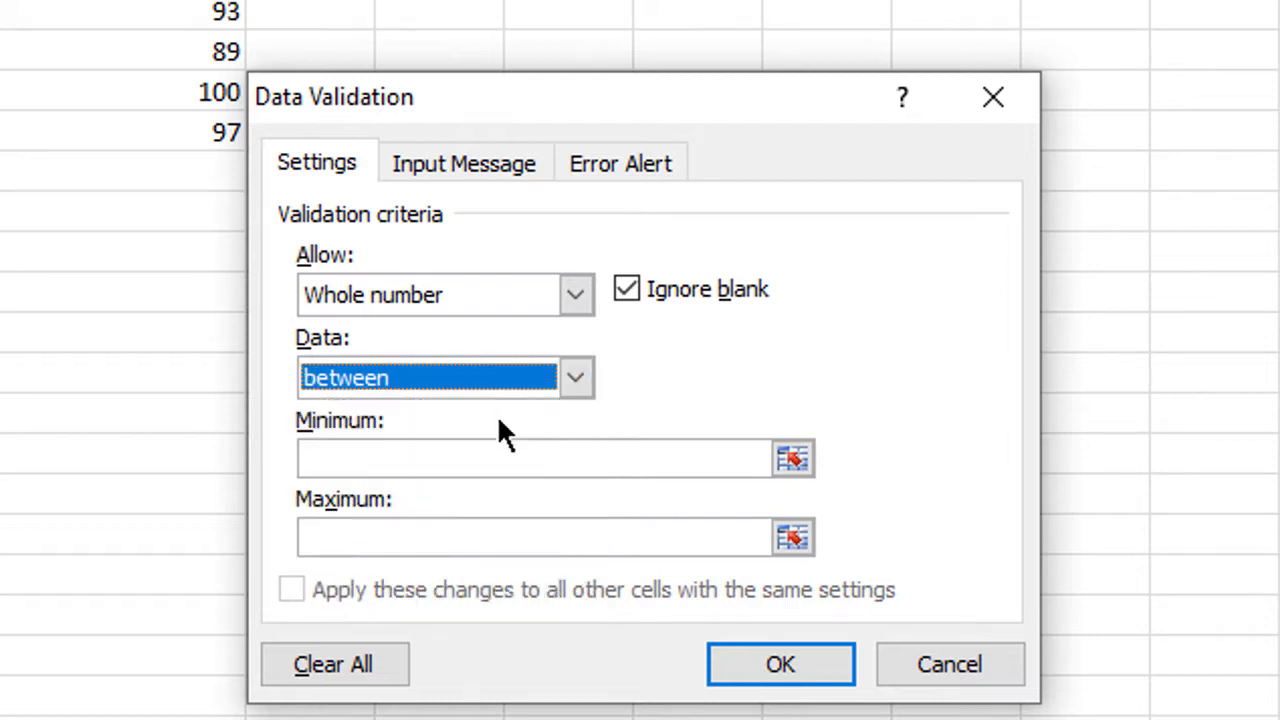
pyautogui.click(580, 457)
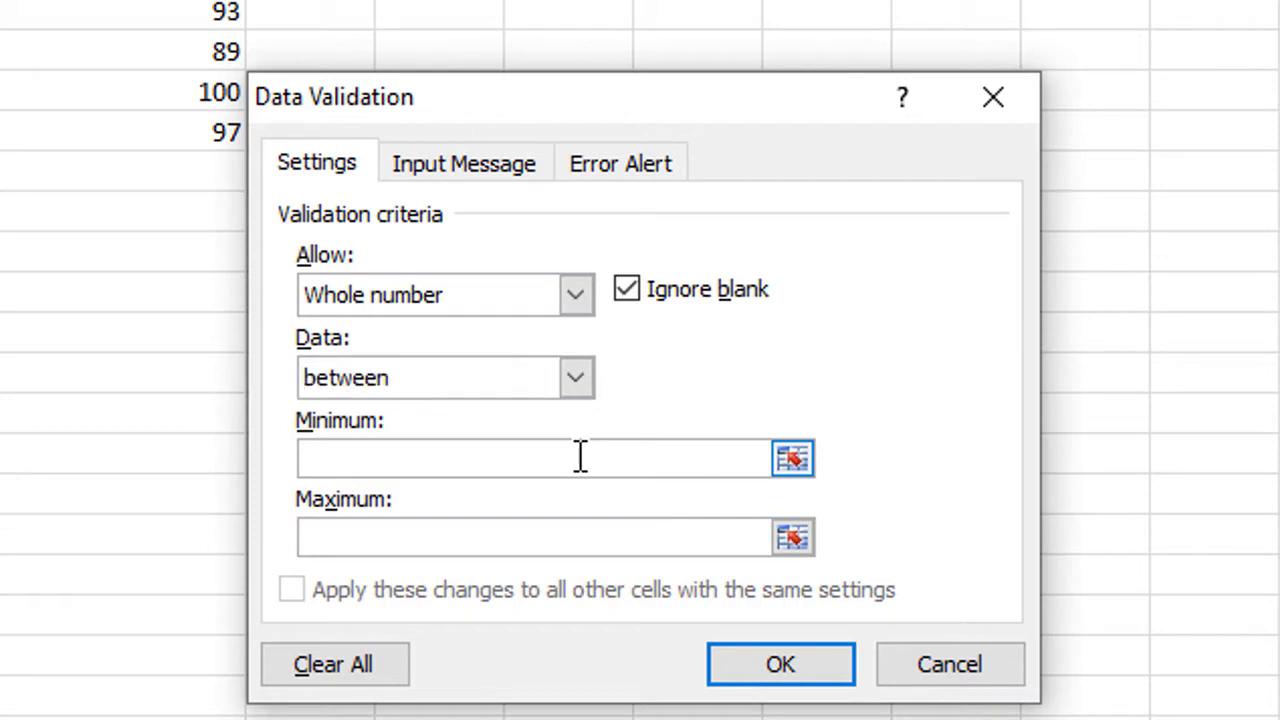
pyautogui.write('0')
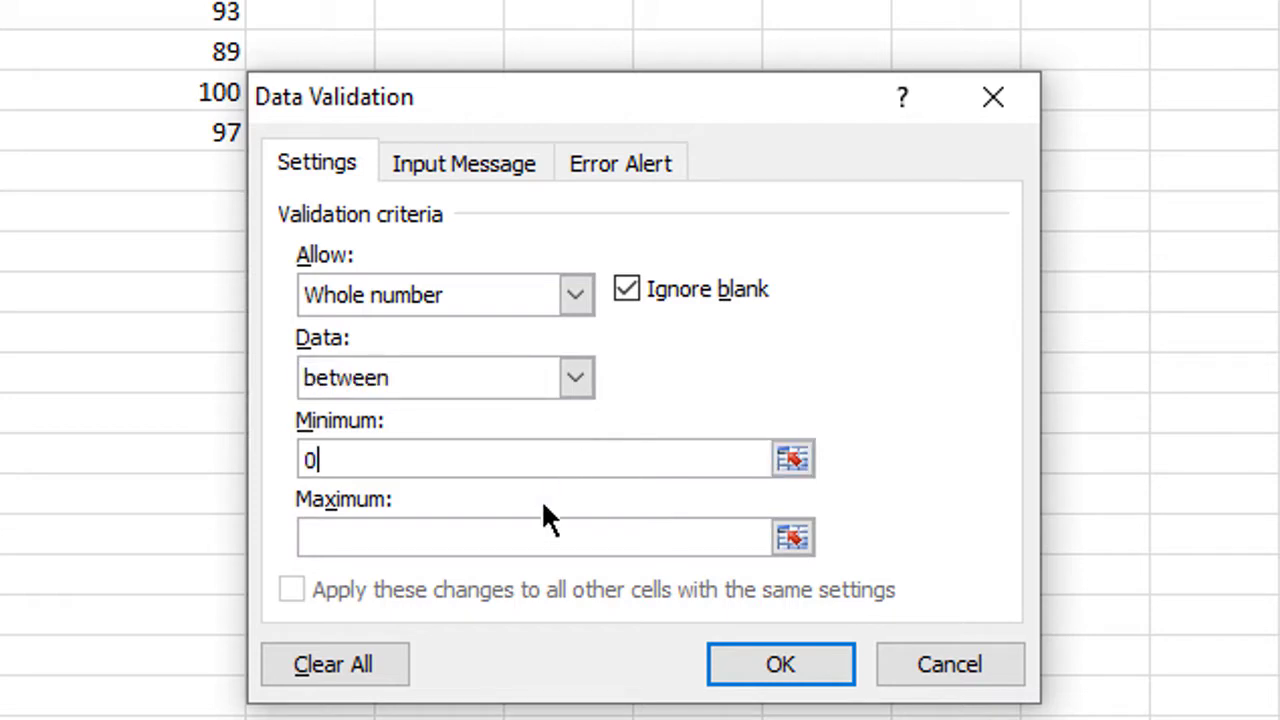
pyautogui.click(513, 539)
pyautogui.write('8')
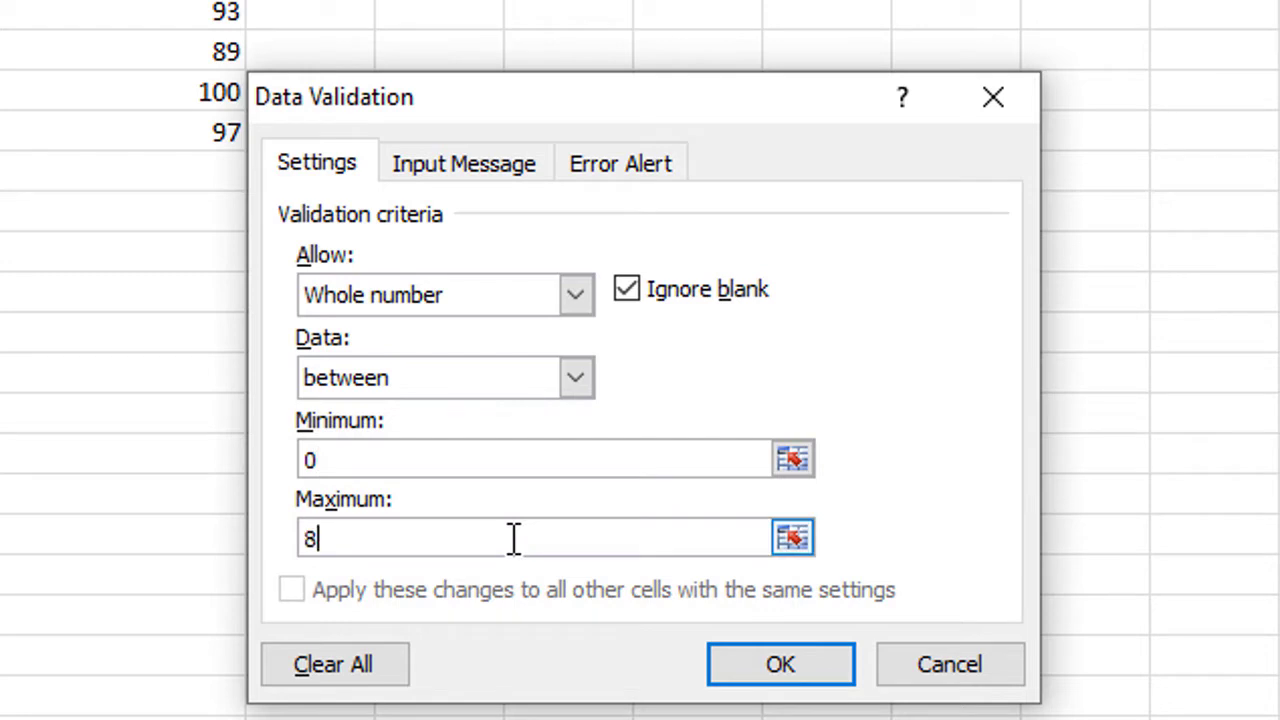
pyautogui.write('0')
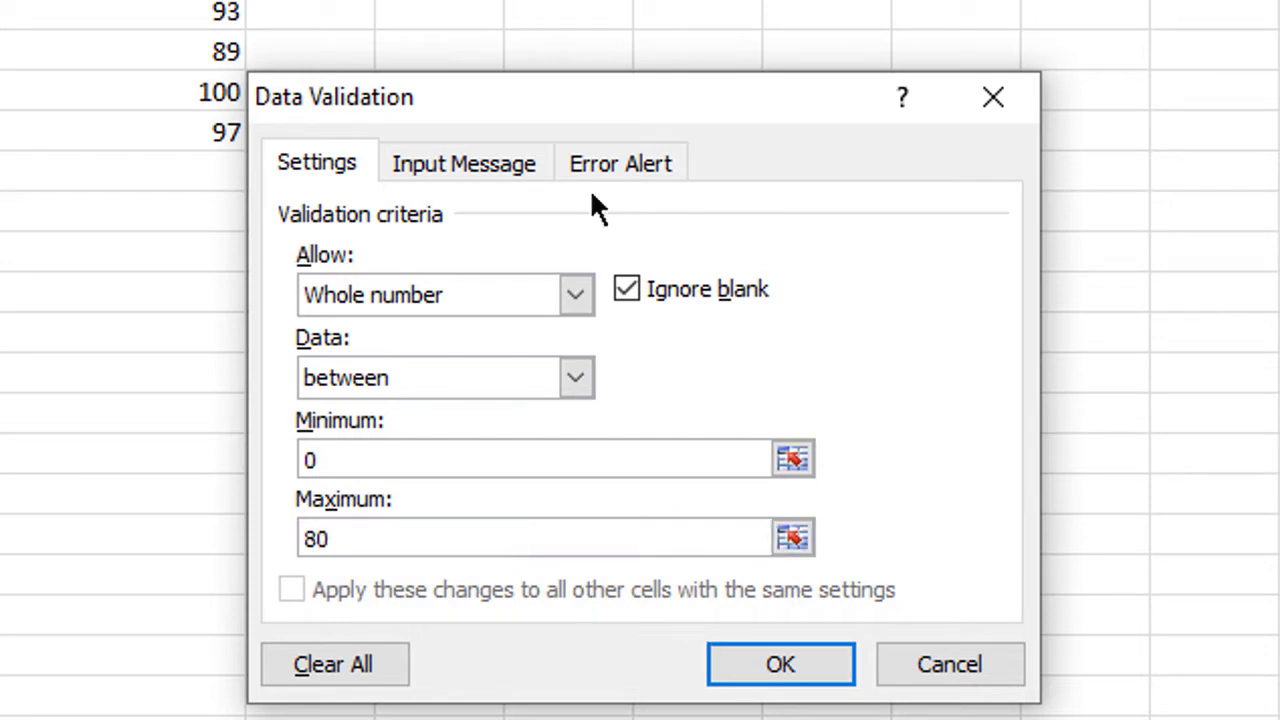
# Give the error alert the Stop style and the title 'Marks Error'.
pyautogui.click(608, 170)
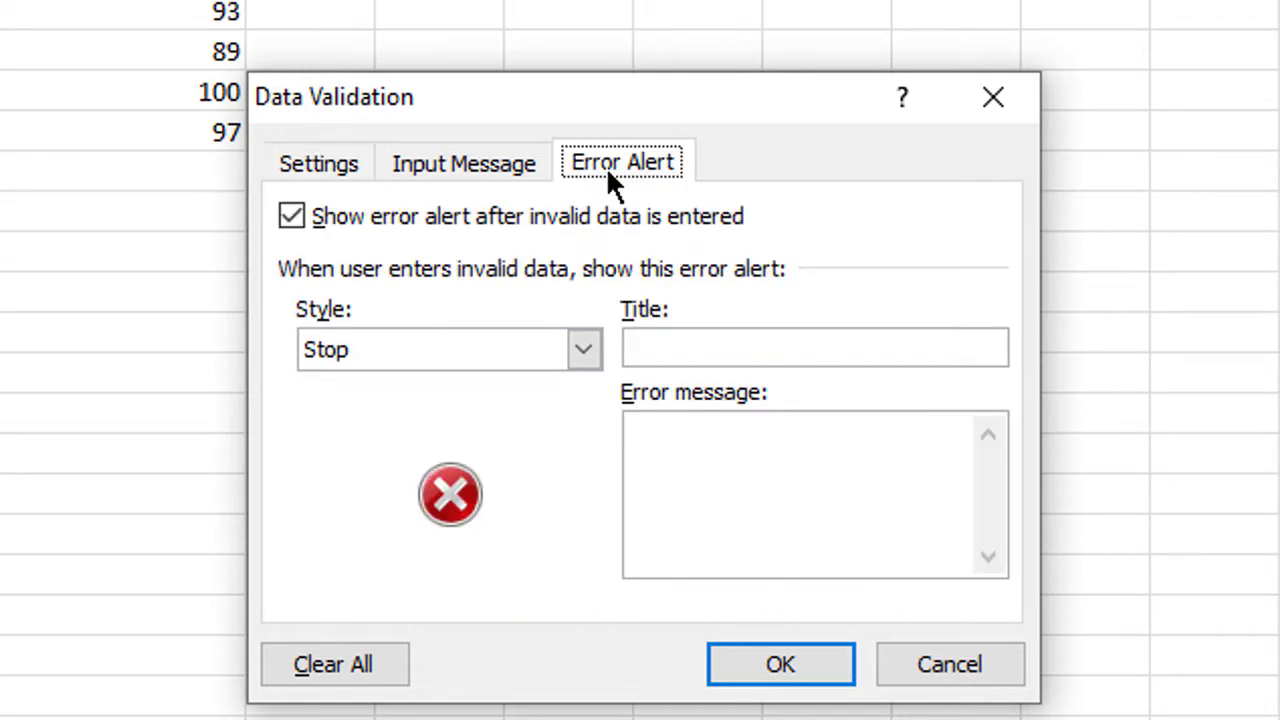
pyautogui.click(749, 364)
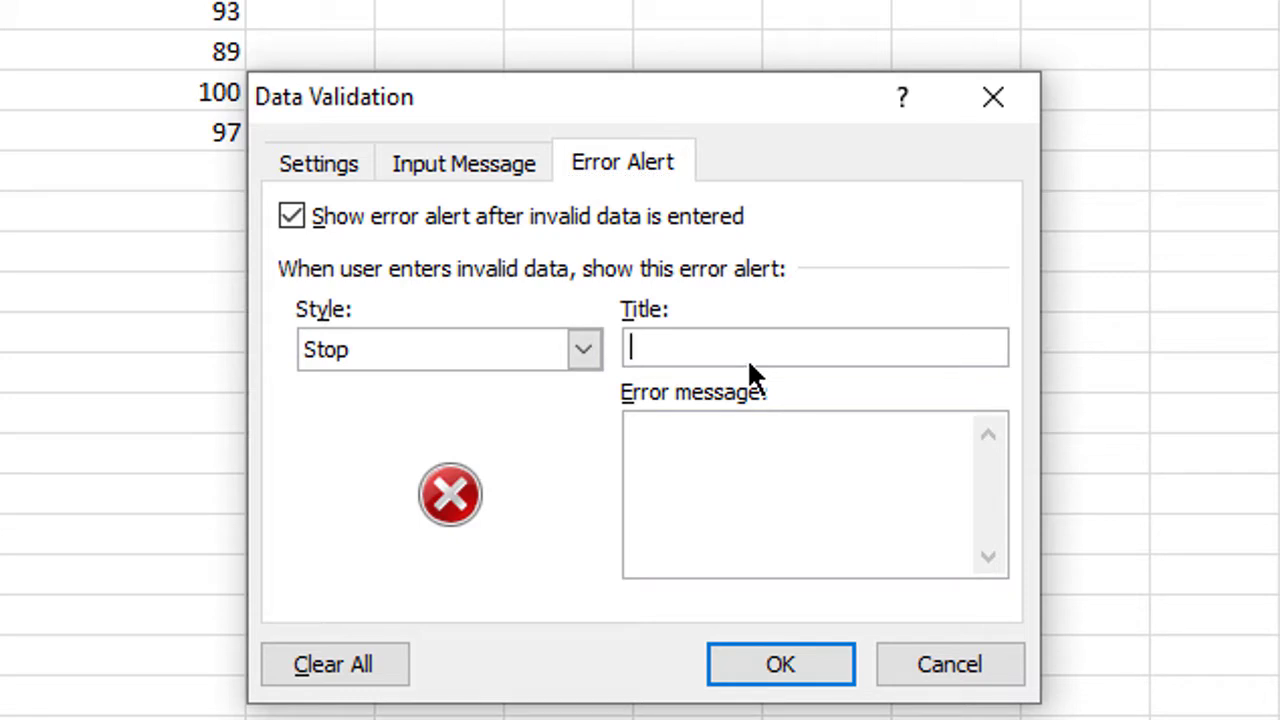
pyautogui.write('M')
pyautogui.click(584, 352)
pyautogui.click(560, 387)
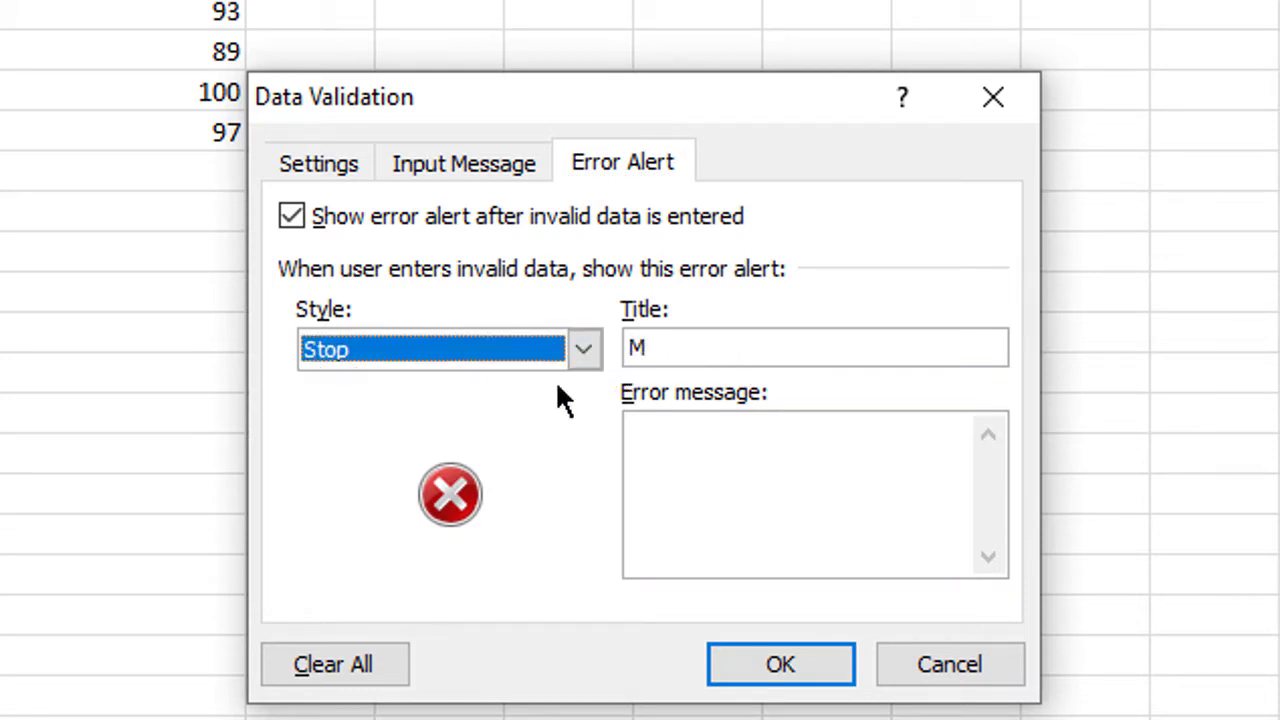
pyautogui.click(682, 360)
pyautogui.write('arks E')
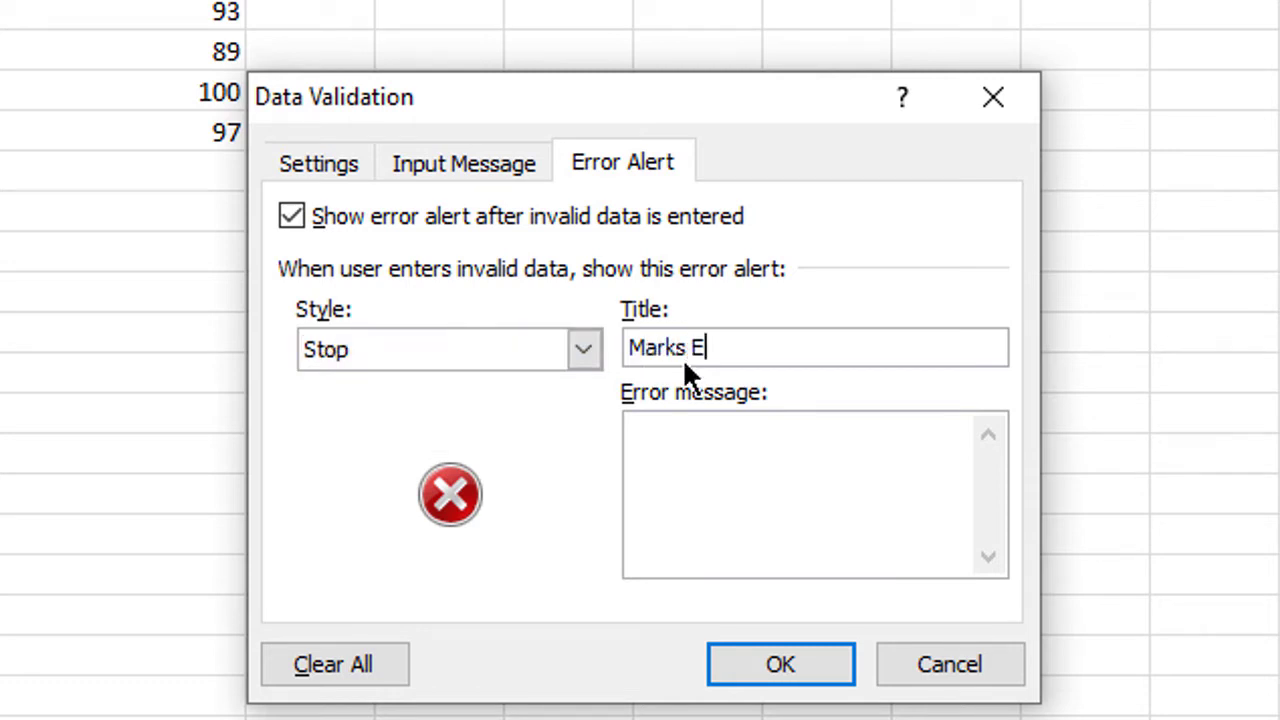
pyautogui.write('rr')
pyautogui.write('or')
# Enter the error message 'You can only enter marks between 0 to 80'.
pyautogui.click(728, 443)
pyautogui.write('You can ')
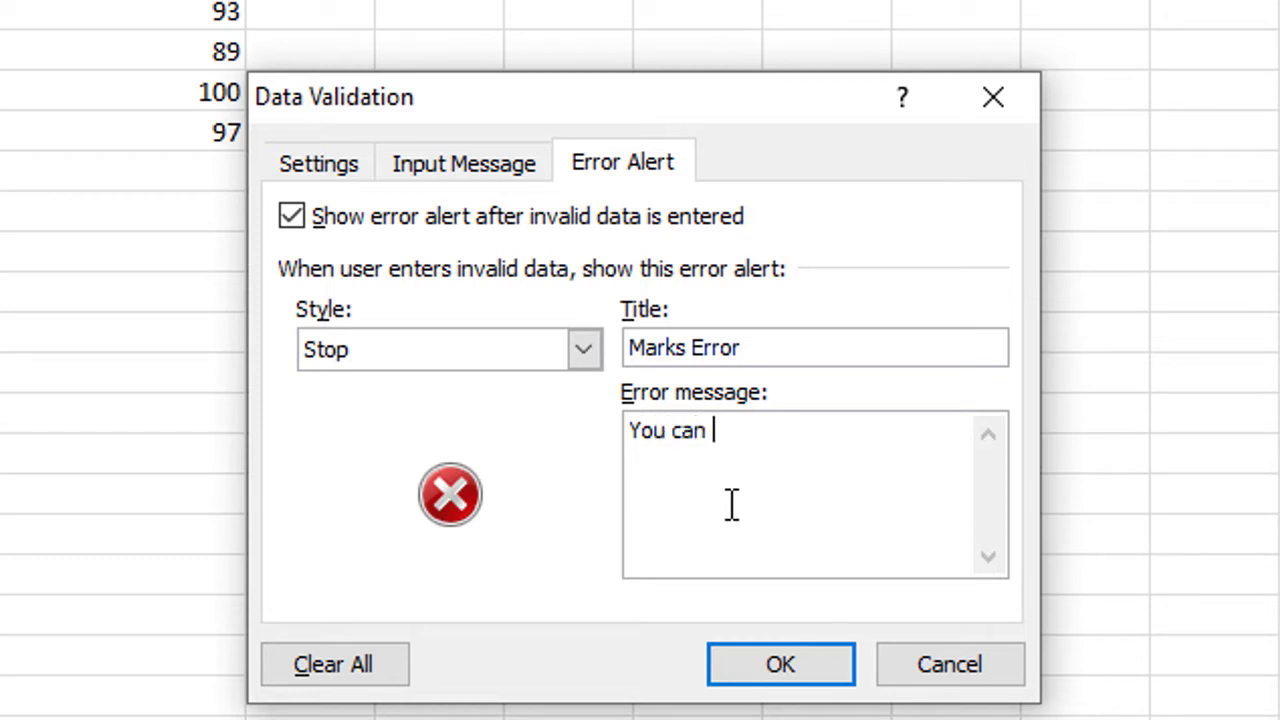
pyautogui.write('only enter ')
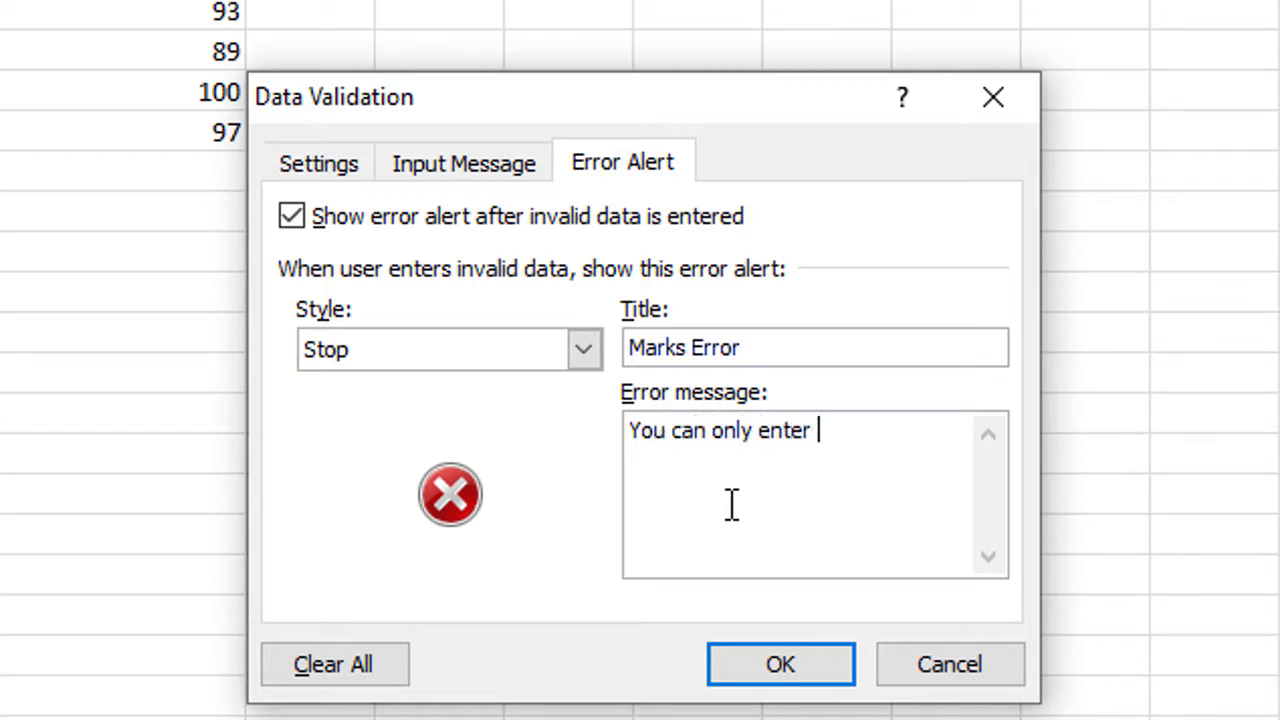
pyautogui.write('mar')
pyautogui.write('ks betwe')
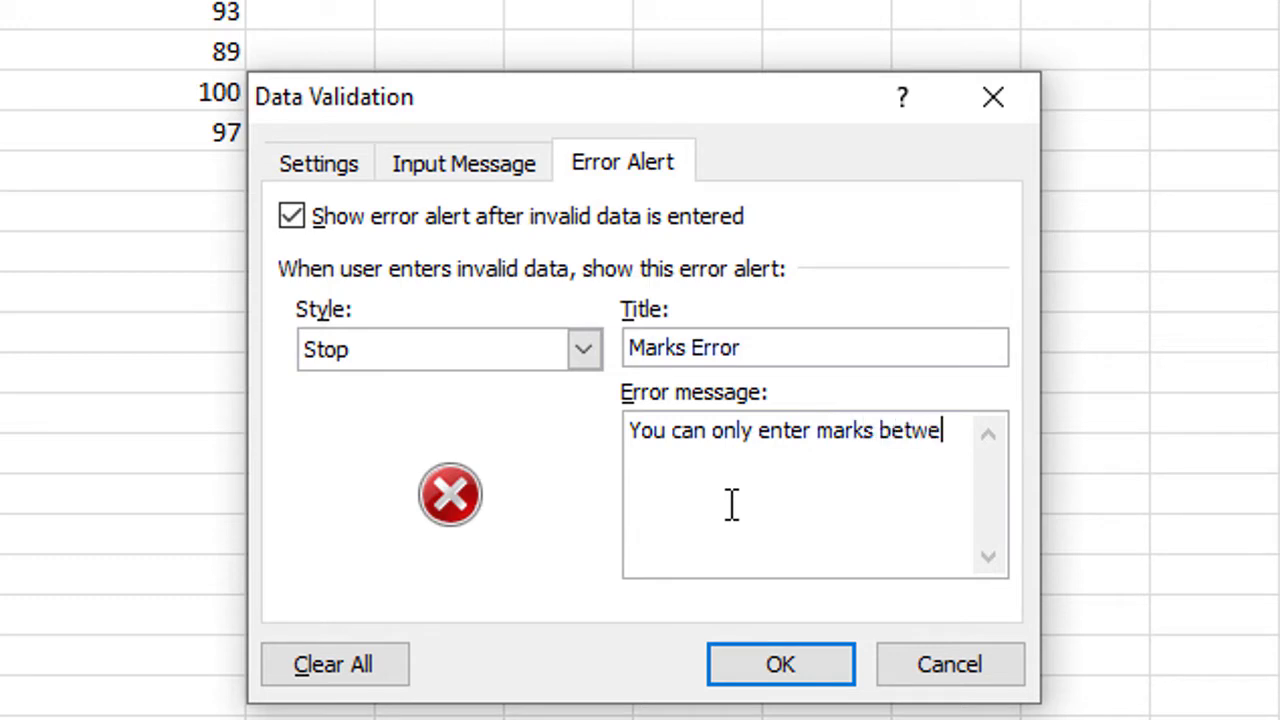
pyautogui.write('en 0')
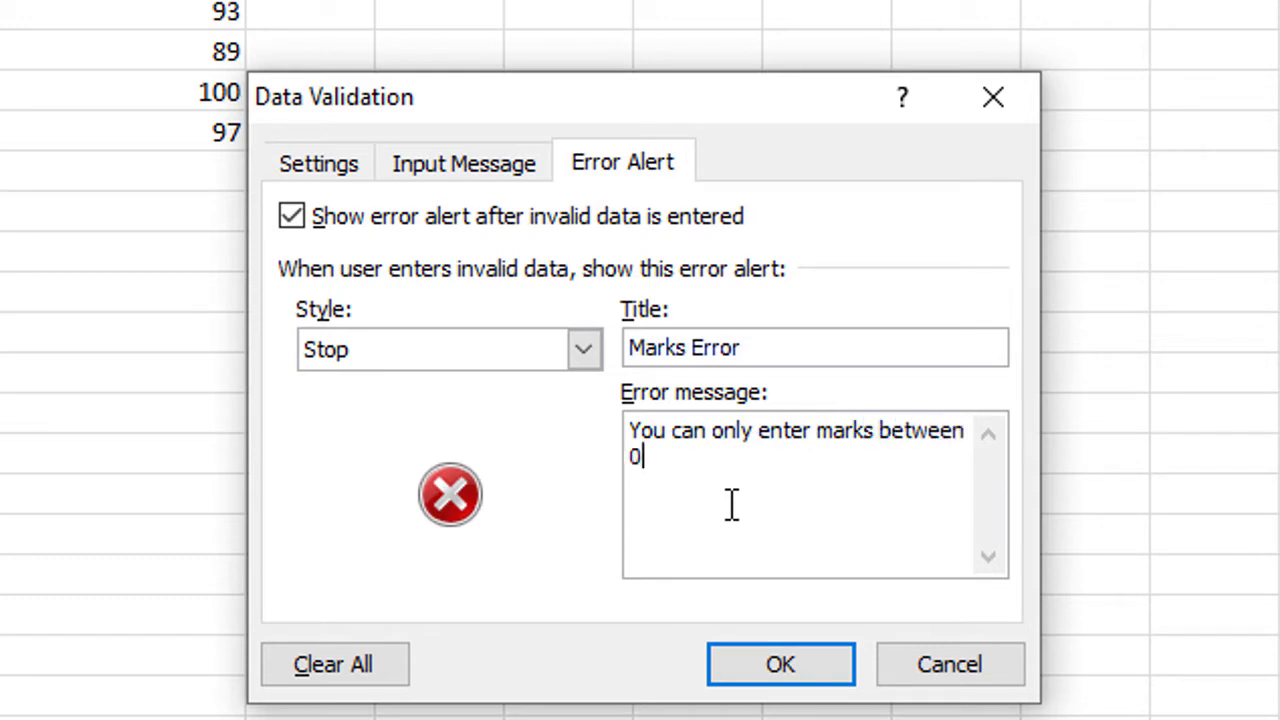
pyautogui.write(' to ')
pyautogui.write('80')
pyautogui.hotkey('shift', 'Up')
pyautogui.hotkey('shift', 'Left')
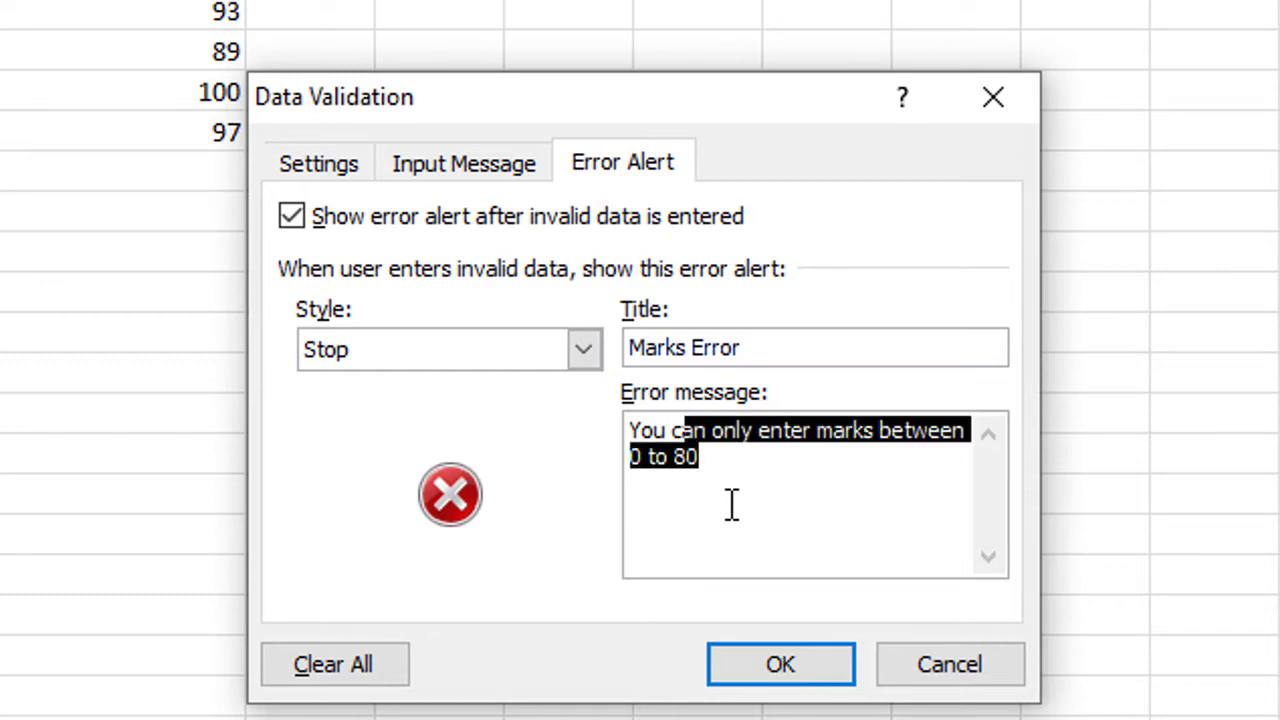
pyautogui.hotkey('shift', 'Left')
pyautogui.hotkey('shift', 'Left')
pyautogui.hotkey('shift', 'Left')
pyautogui.hotkey('shift', 'Left')
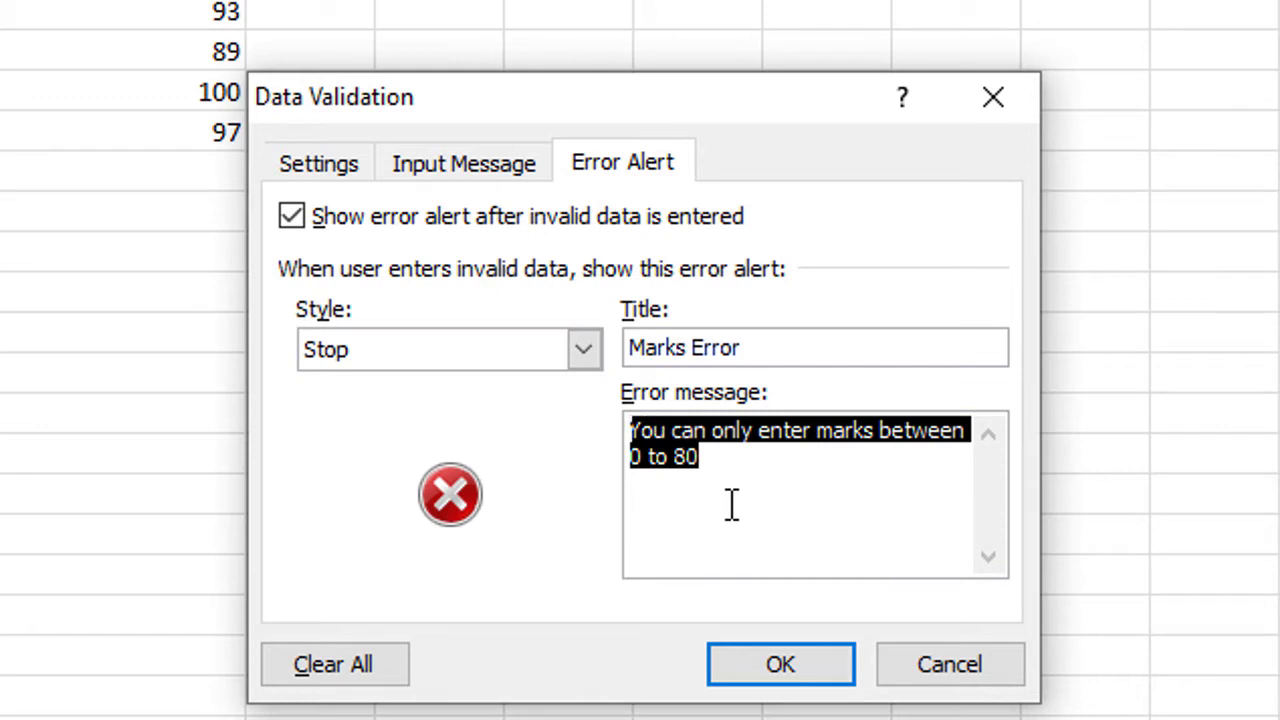
pyautogui.click(732, 505)
# Apply the rule and confirm 81 and 82 in B3 are rejected, keeping 80.
pyautogui.click(779, 684)
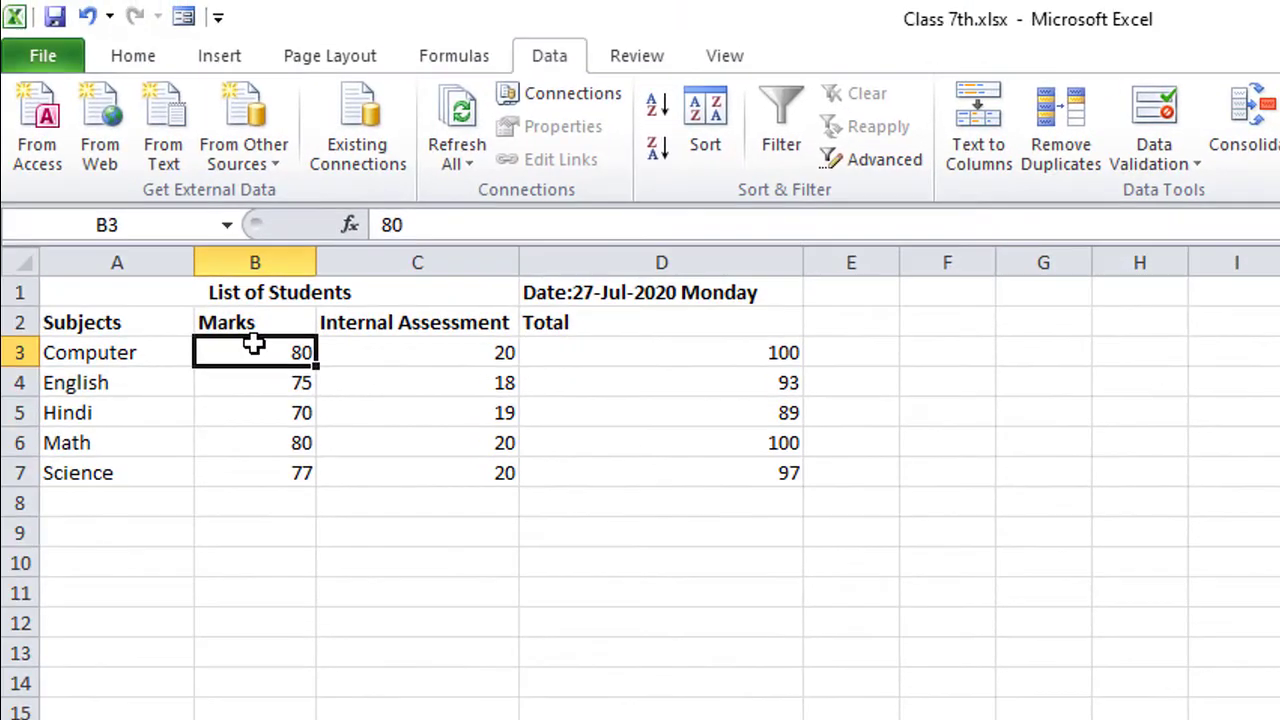
pyautogui.write('81')
pyautogui.press('Return')
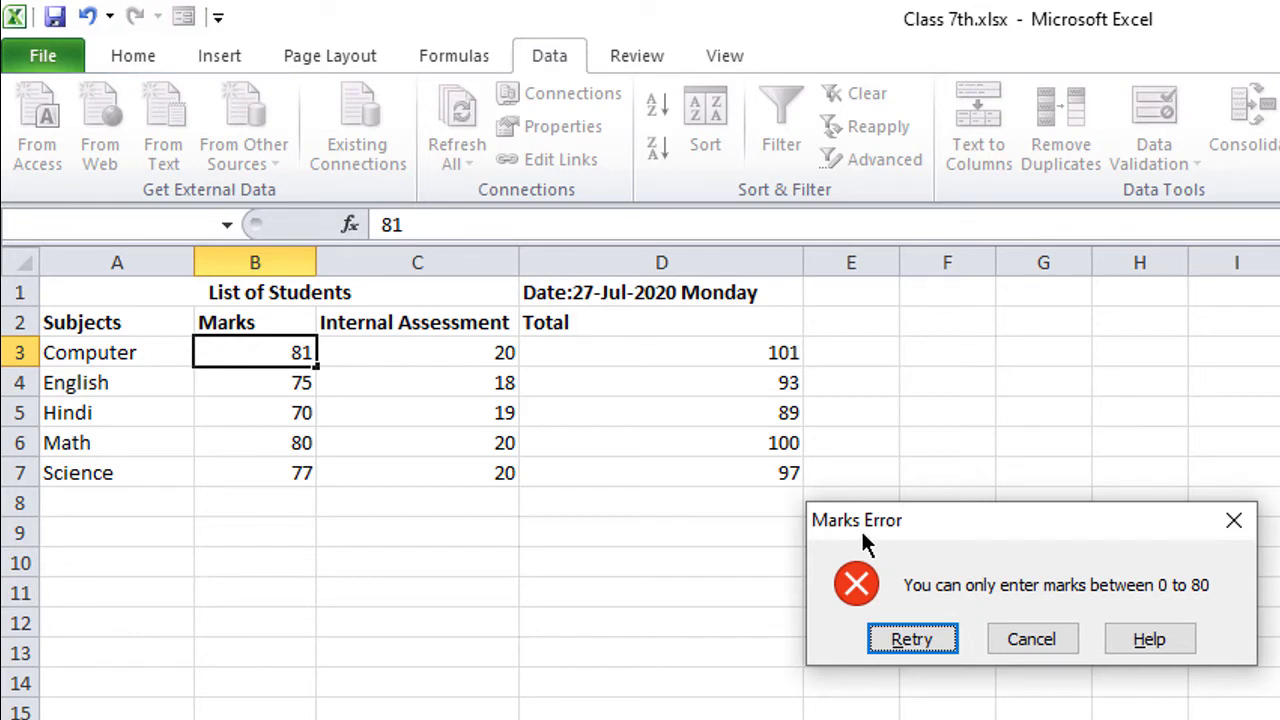
pyautogui.moveTo(891, 524); pyautogui.dragTo(911, 524)
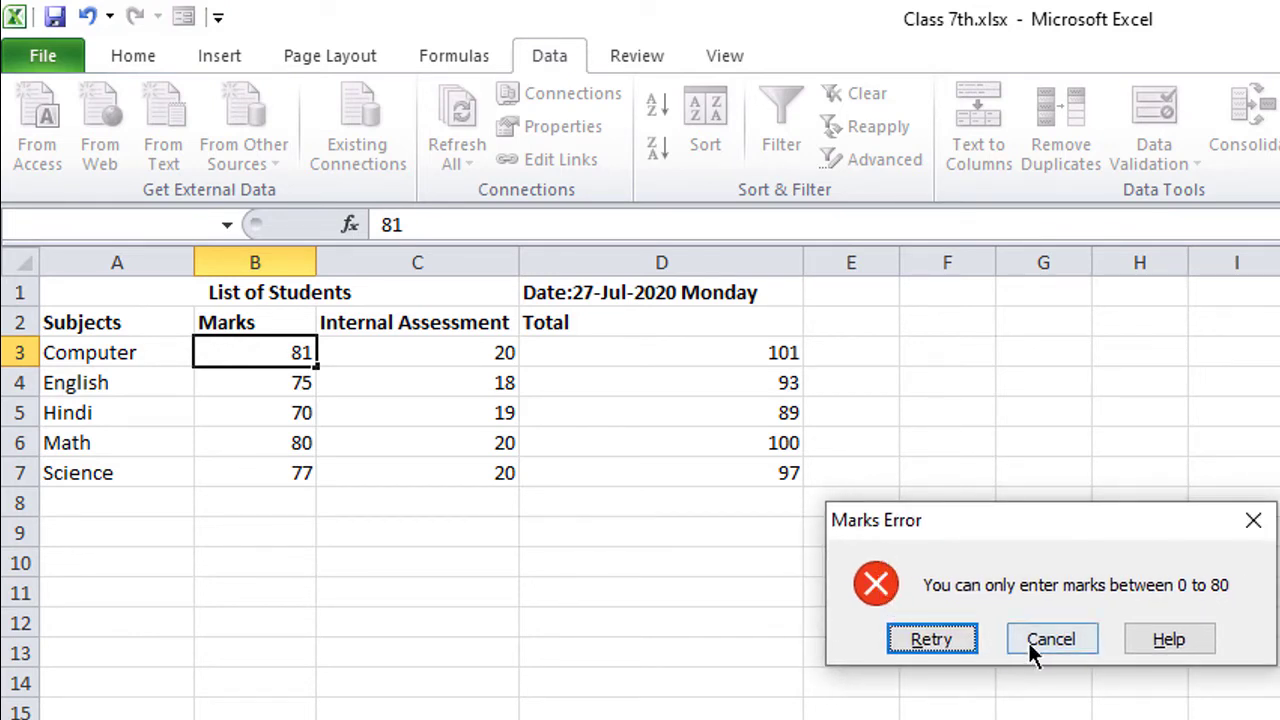
pyautogui.click(947, 645)
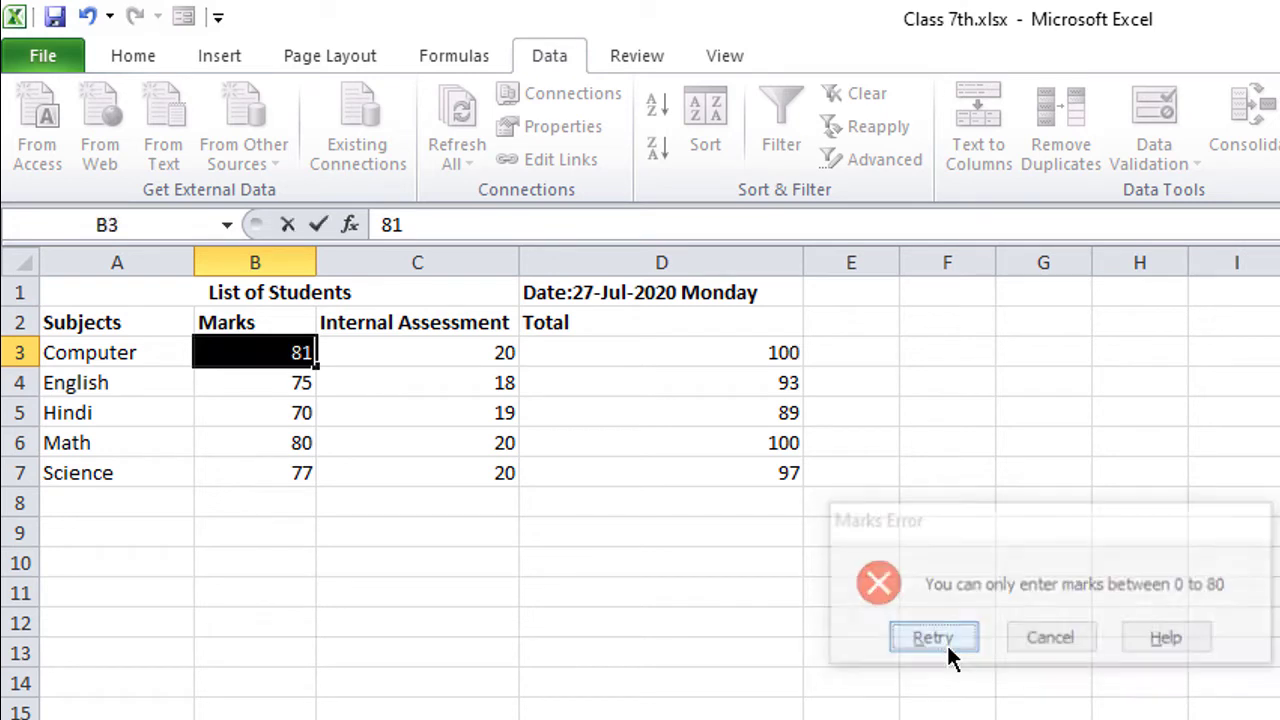
pyautogui.write('82')
pyautogui.press('Return')
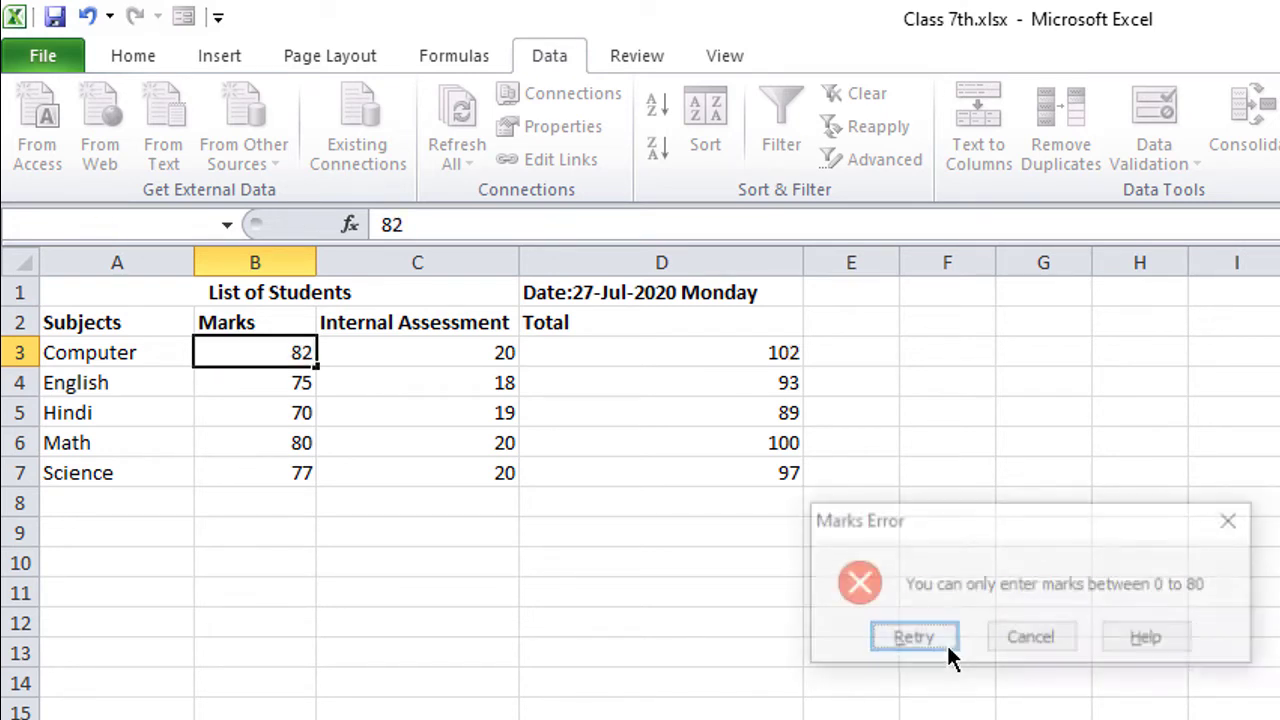
pyautogui.click(1016, 643)
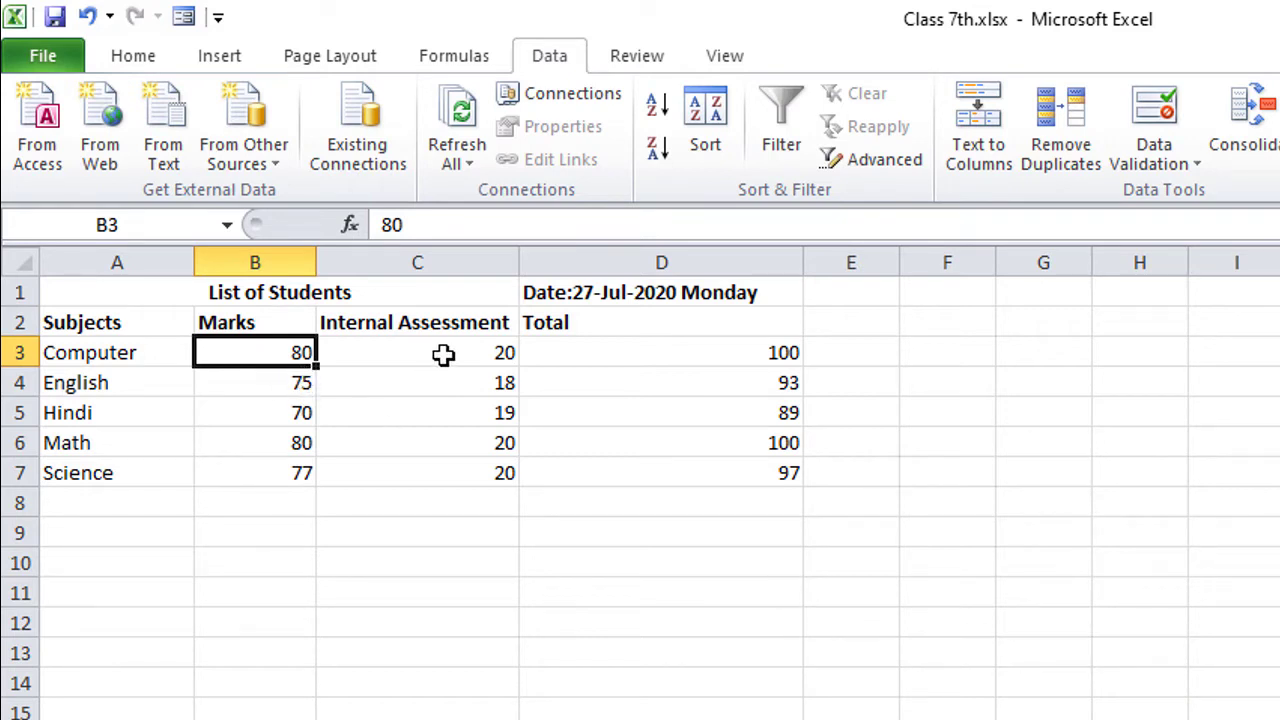
# Restrict the Internal Assessment cells C3:C7 to whole numbers between 0 and 20.
pyautogui.moveTo(288, 352)
pyautogui.mouseDown()
pyautogui.moveTo(291, 492)
pyautogui.moveTo(293, 470)
pyautogui.mouseUp()
pyautogui.moveTo(423, 351); pyautogui.dragTo(428, 470)
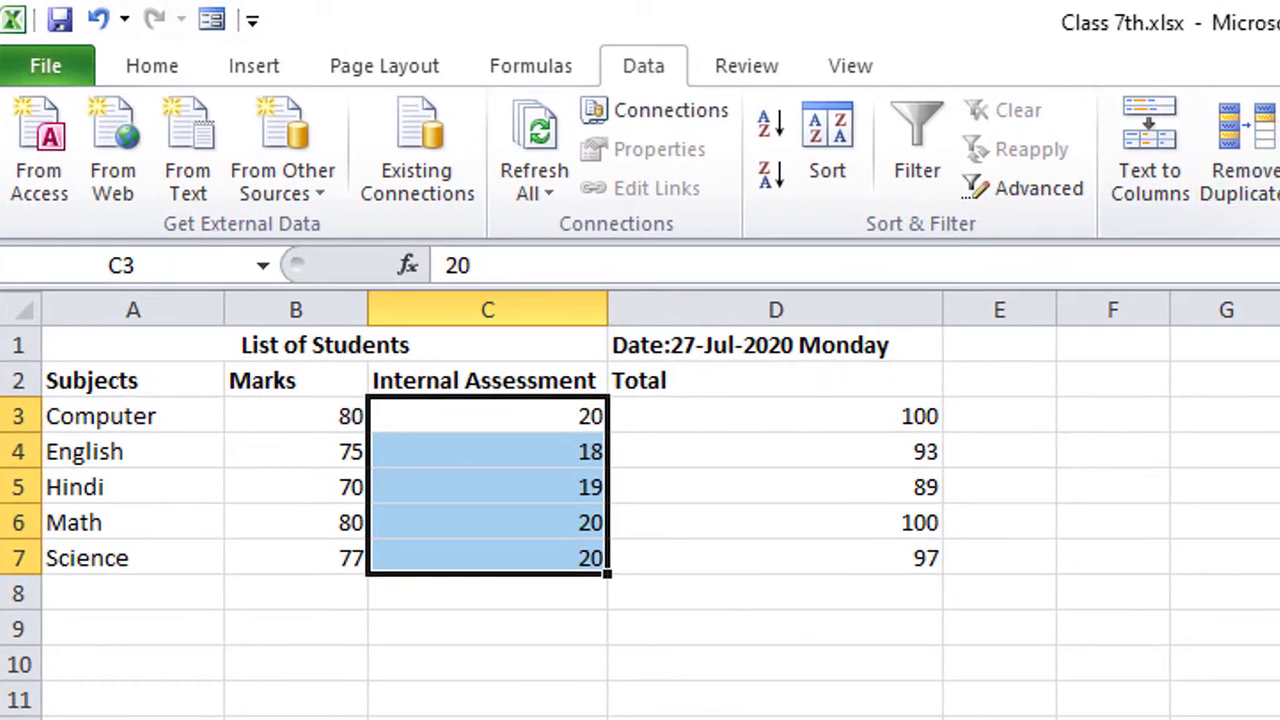
pyautogui.click(803, 141)
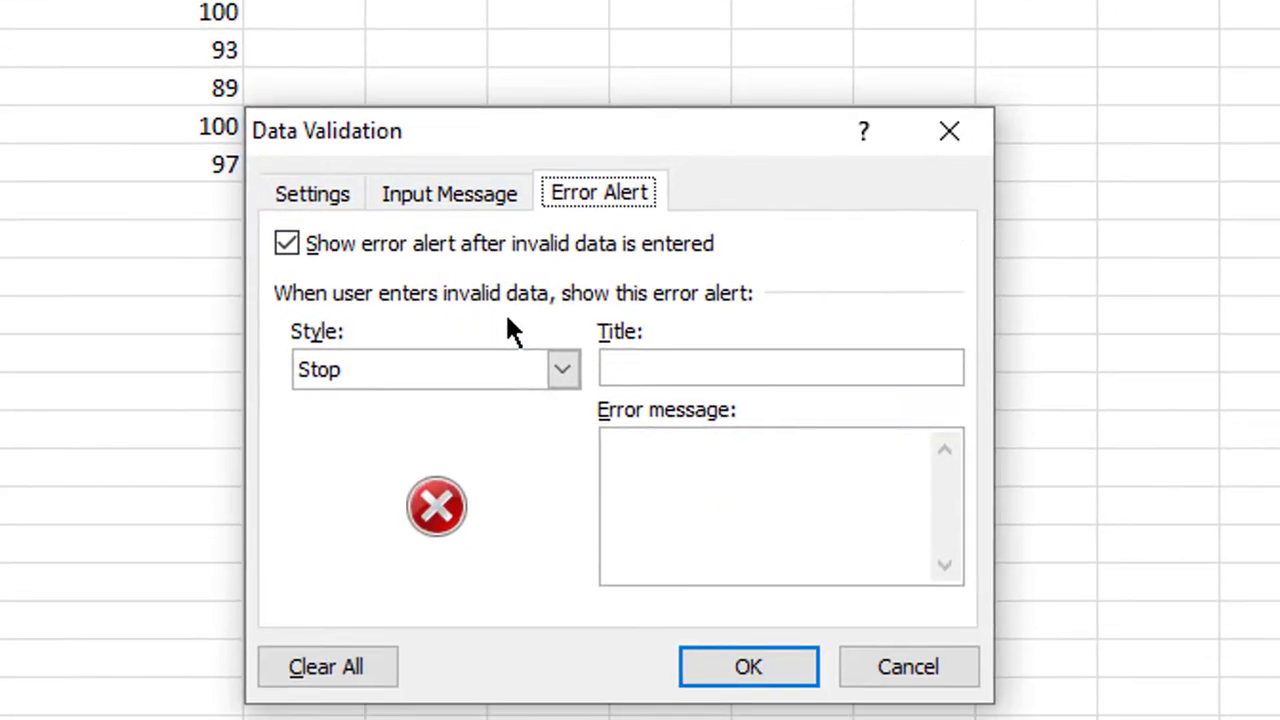
pyautogui.click(310, 193)
pyautogui.click(470, 318)
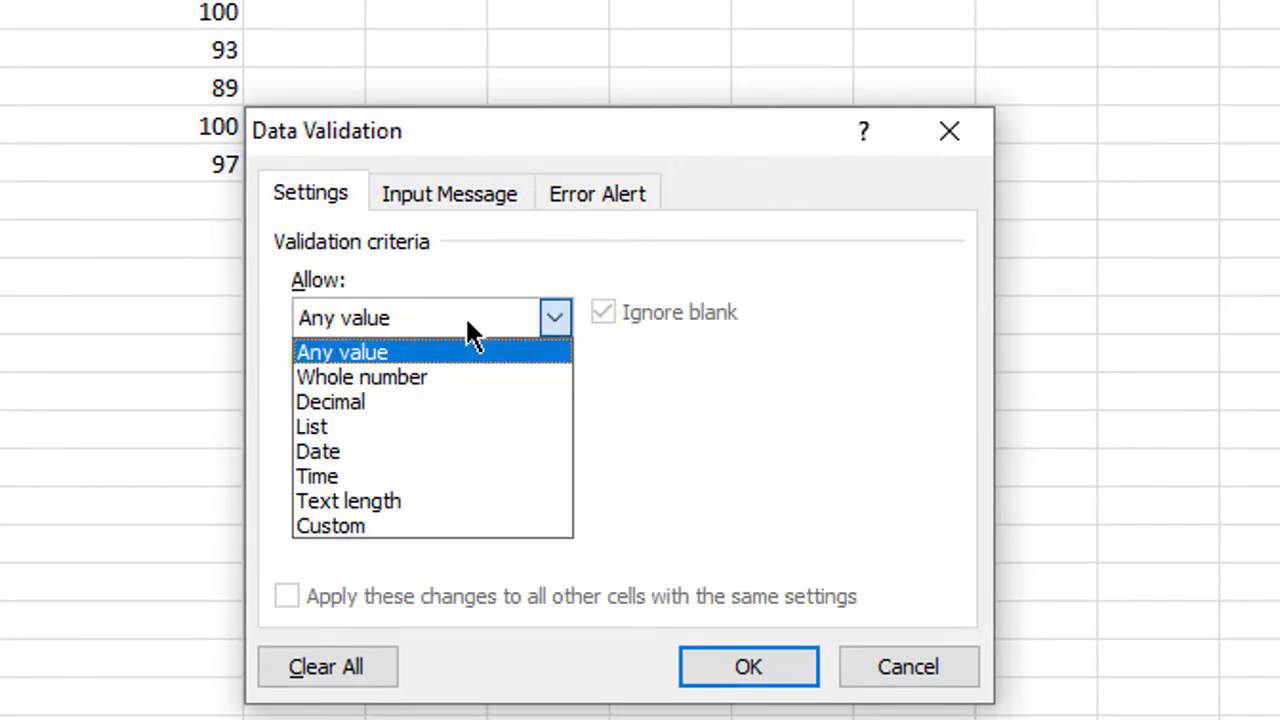
pyautogui.click(419, 380)
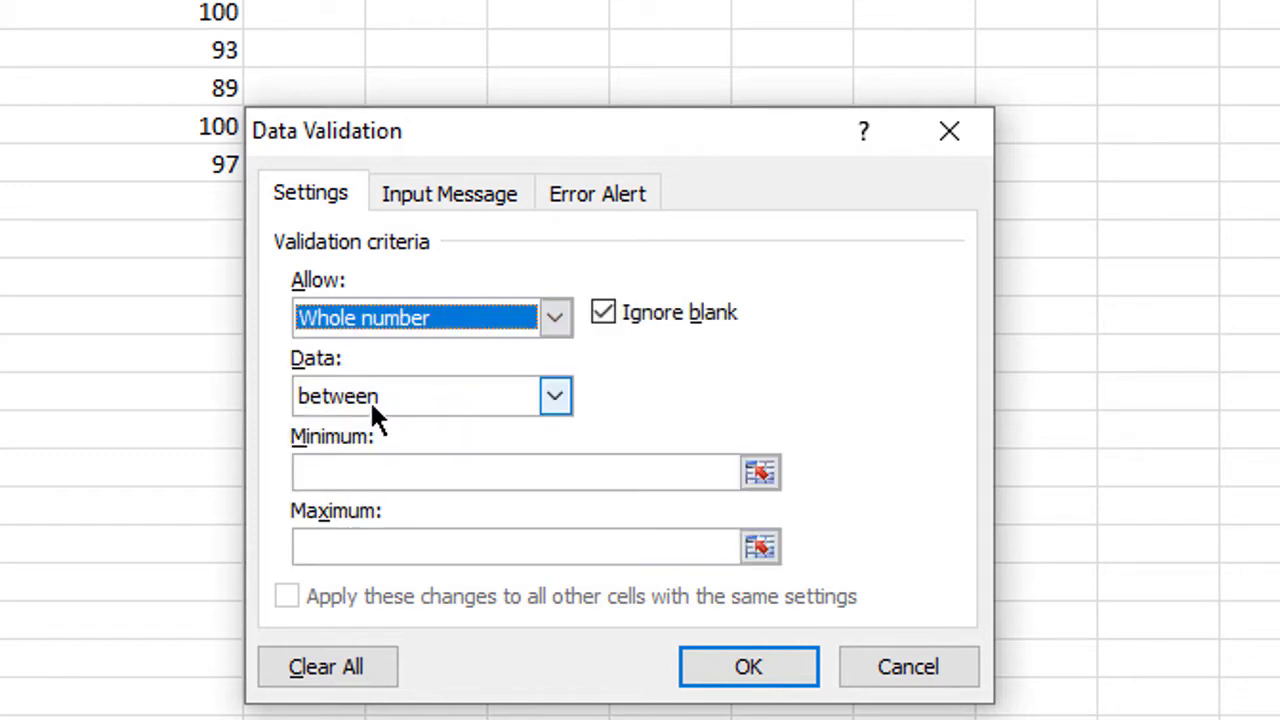
pyautogui.click(346, 472)
pyautogui.write('0')
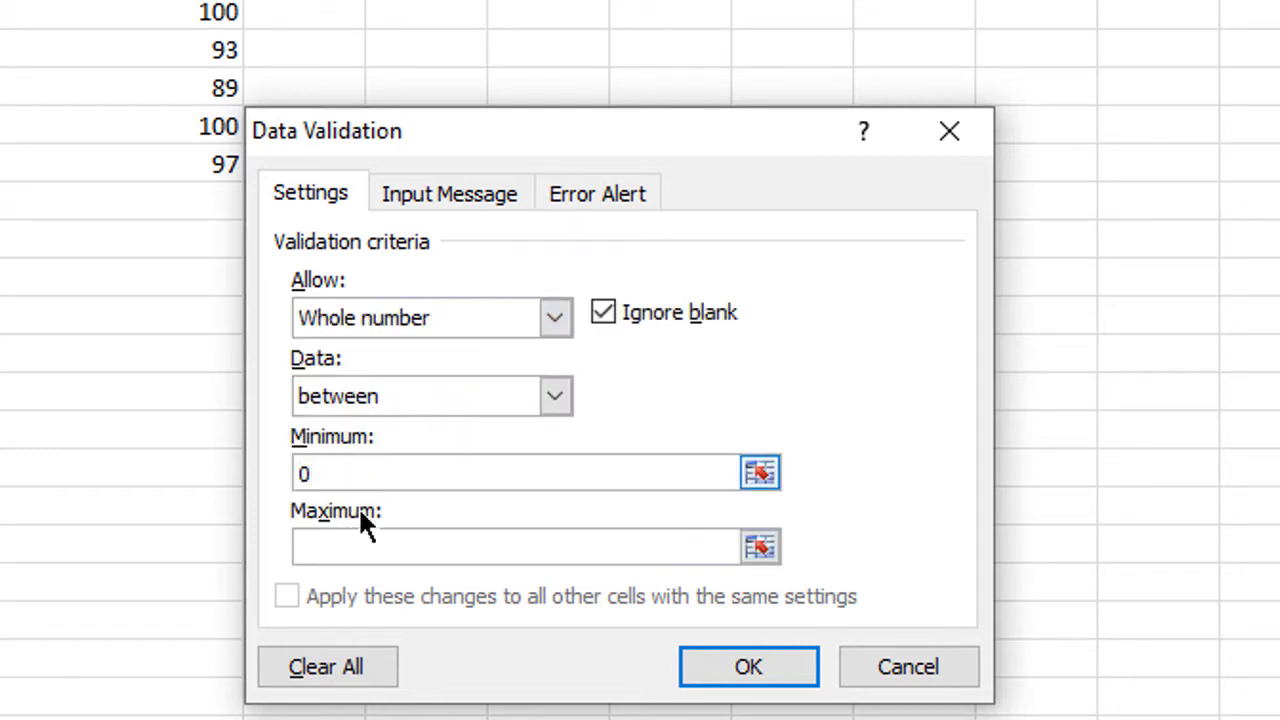
pyautogui.click(358, 550)
pyautogui.write('20')
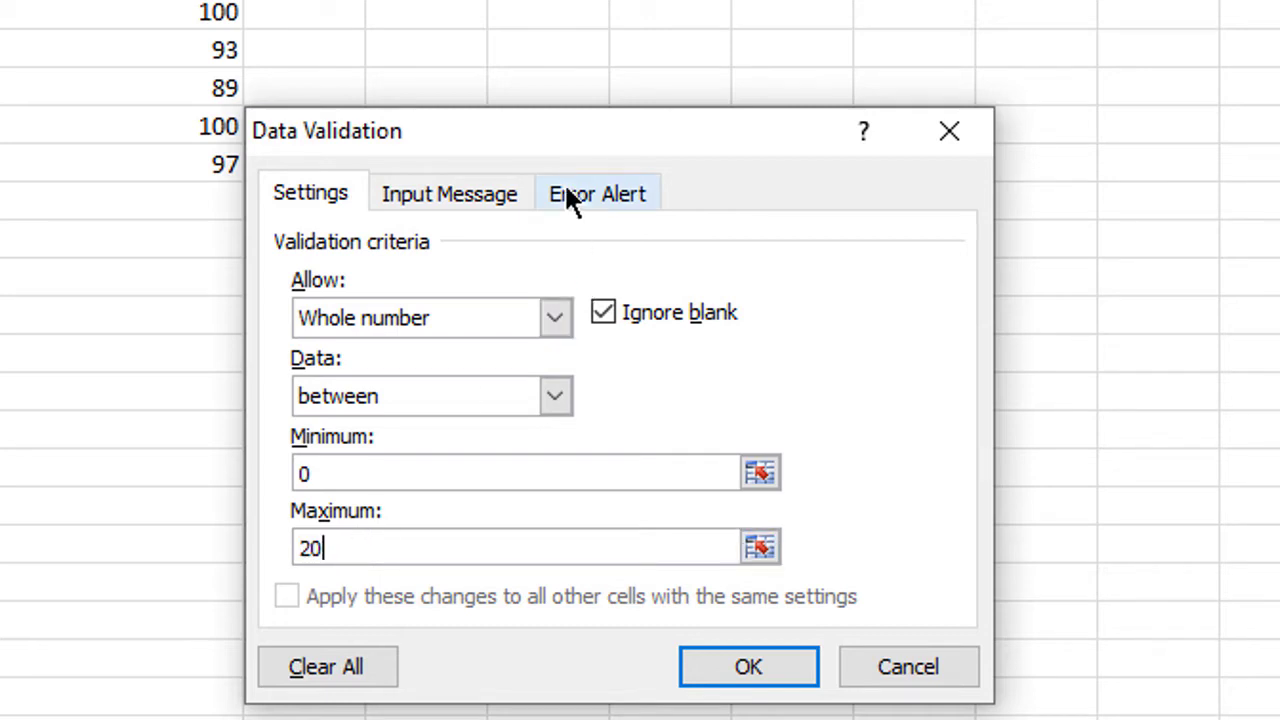
# Add a 'Marks Error' alert reading 'You can only enter marks between 0 to 20' and apply.
pyautogui.click(597, 194)
pyautogui.click(644, 370)
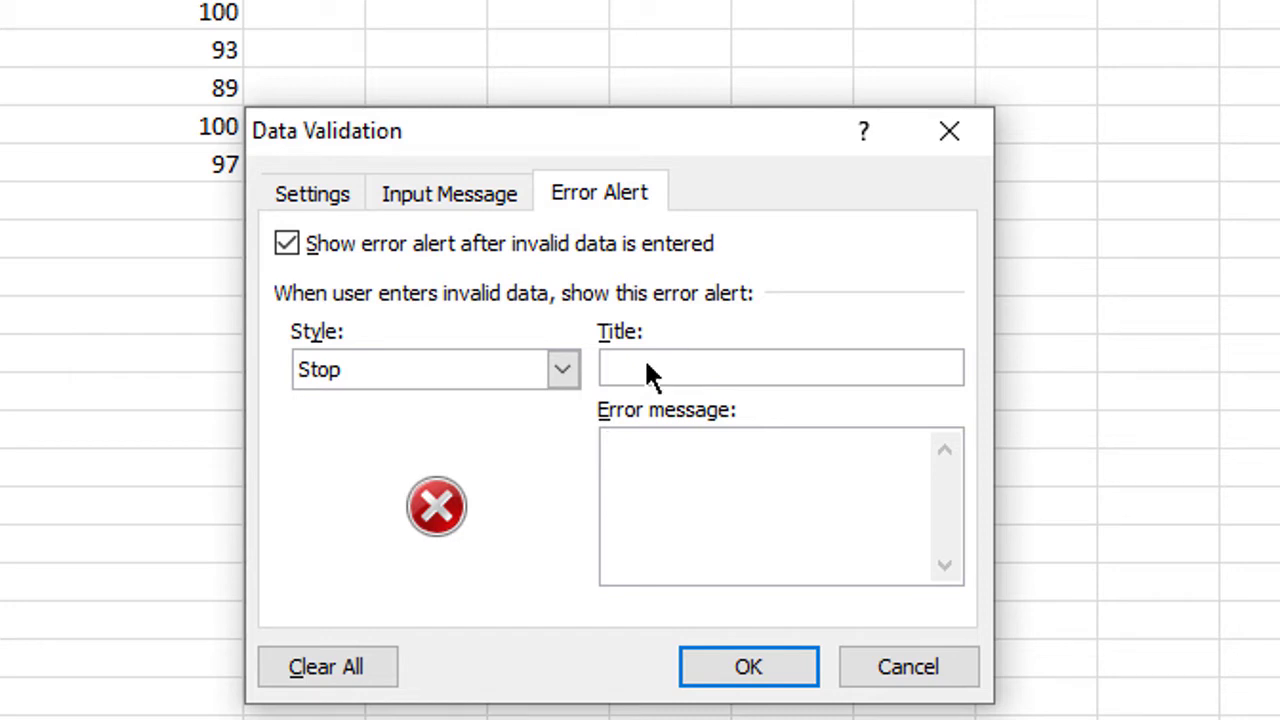
pyautogui.write('Marks E')
pyautogui.write('rror')
pyautogui.press('Tab')
pyautogui.write('You can only enter marks between 0 to 80')
pyautogui.press('BackSpace')
pyautogui.press('BackSpace')
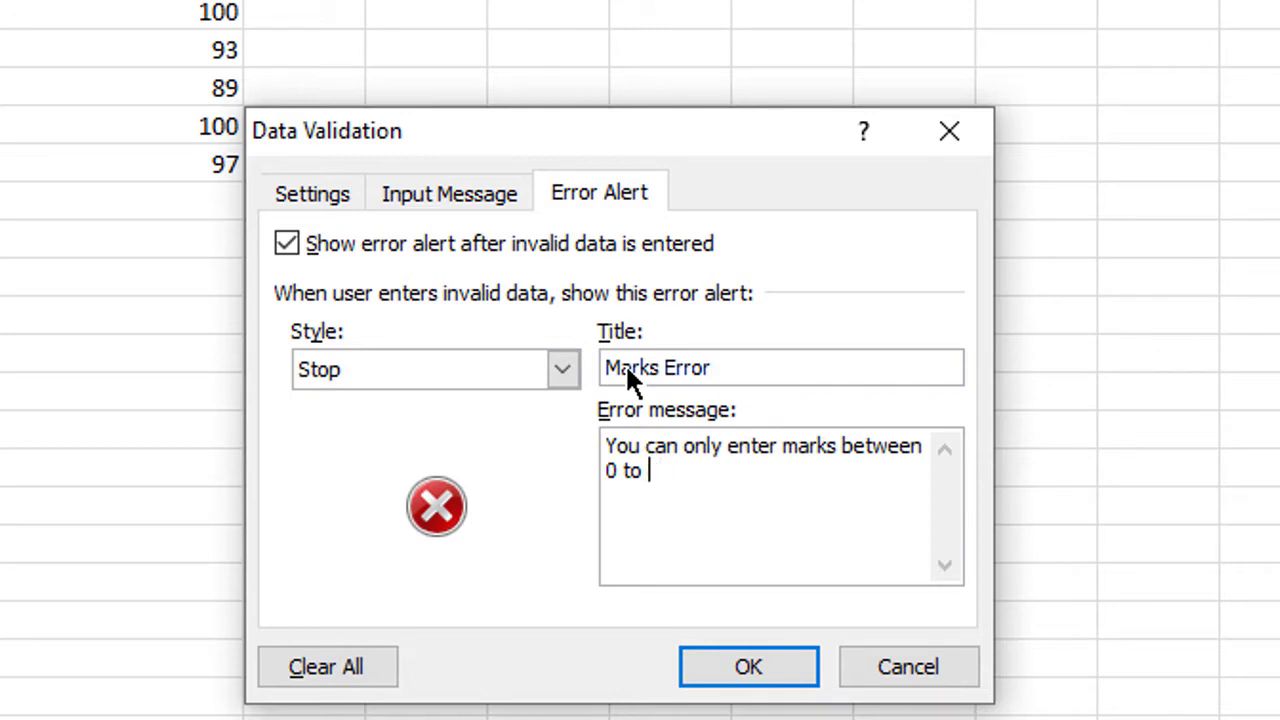
pyautogui.write('20')
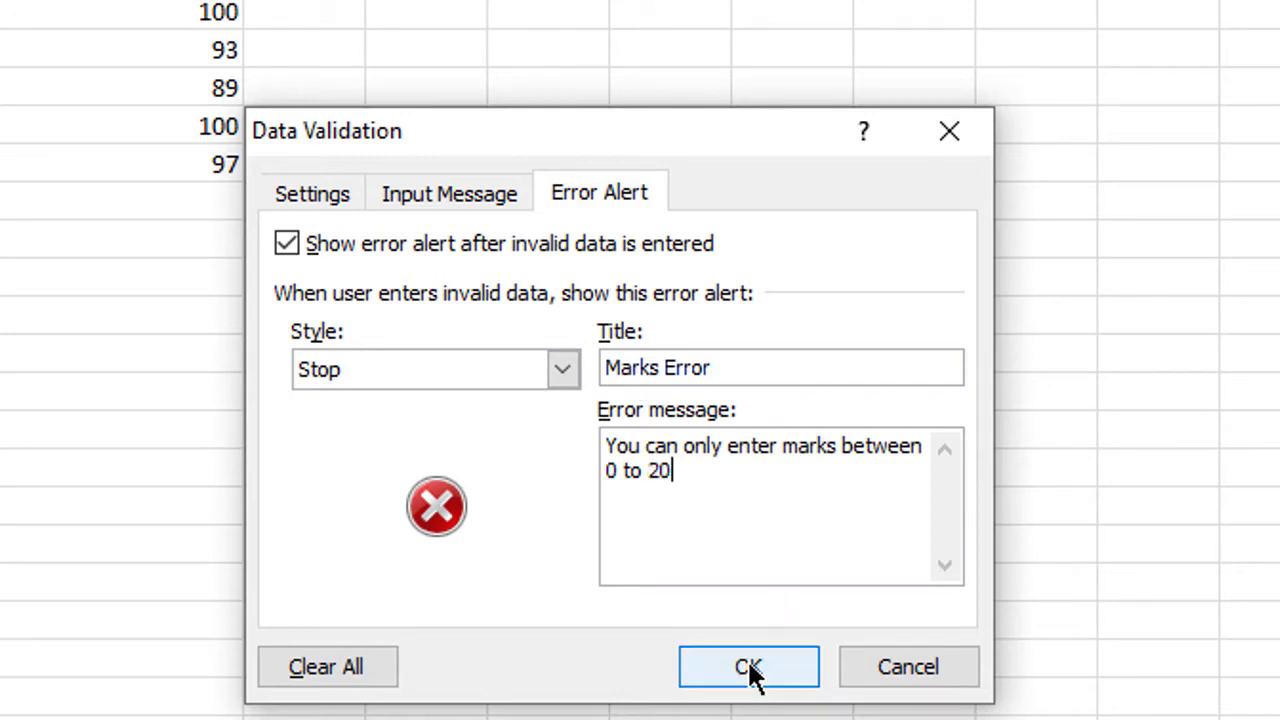
pyautogui.click(750, 666)
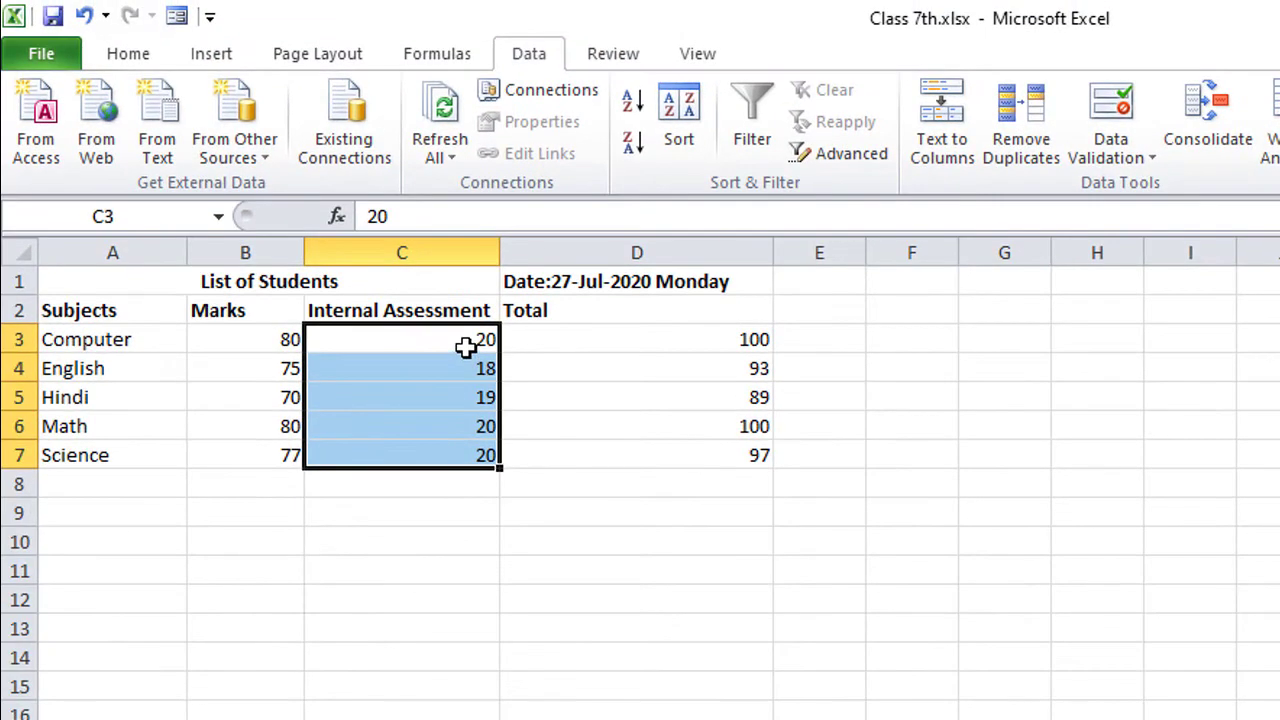
# Test the rule by entering 21 in C3, then cancel to keep 20.
pyautogui.click(466, 346)
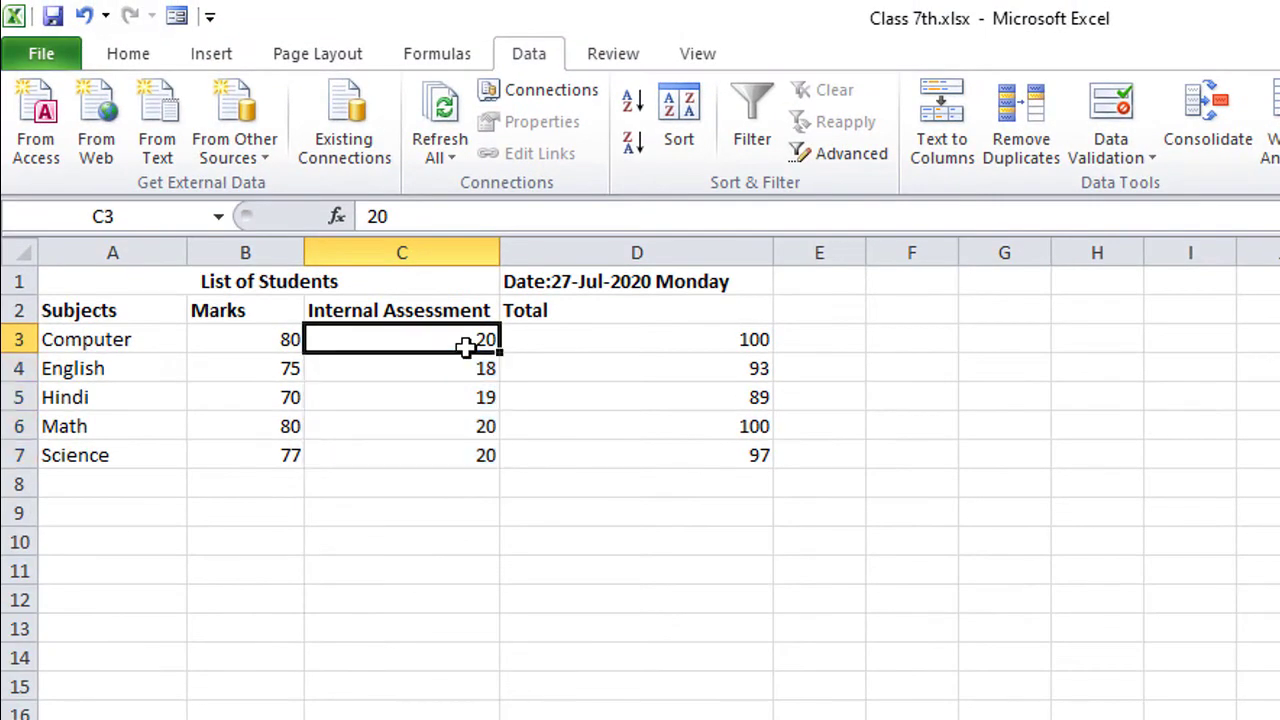
pyautogui.write('21')
pyautogui.press('Return')
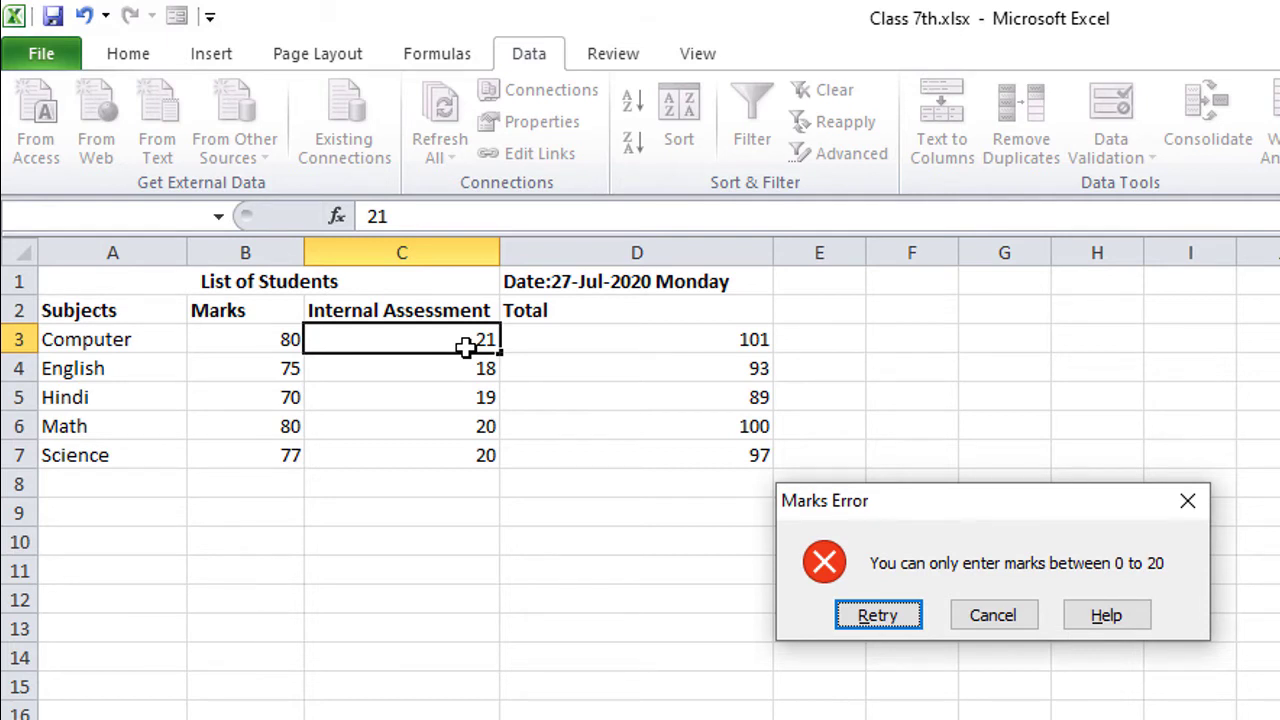
pyautogui.press('Escape')
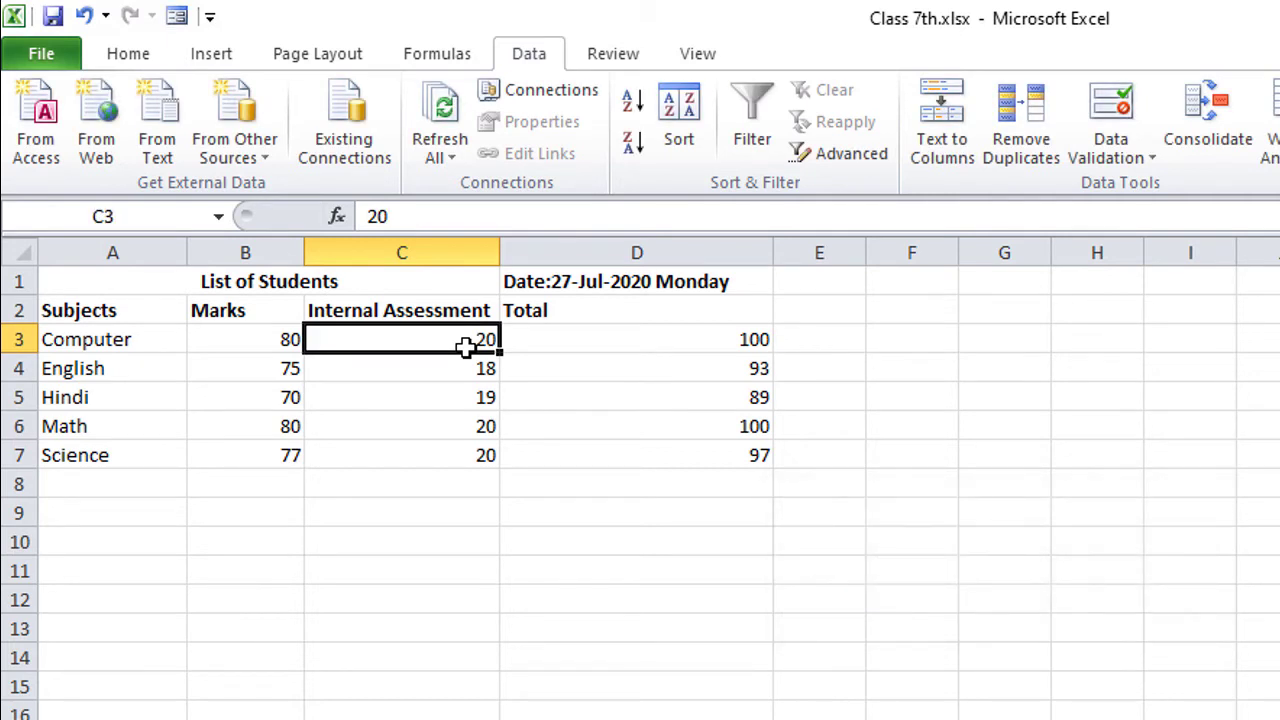
# Review the Marks, Internal Assessment and =B3+C3 Total values, then return to Home.
pyautogui.click(289, 348)
pyautogui.moveTo(289, 348); pyautogui.dragTo(403, 443)
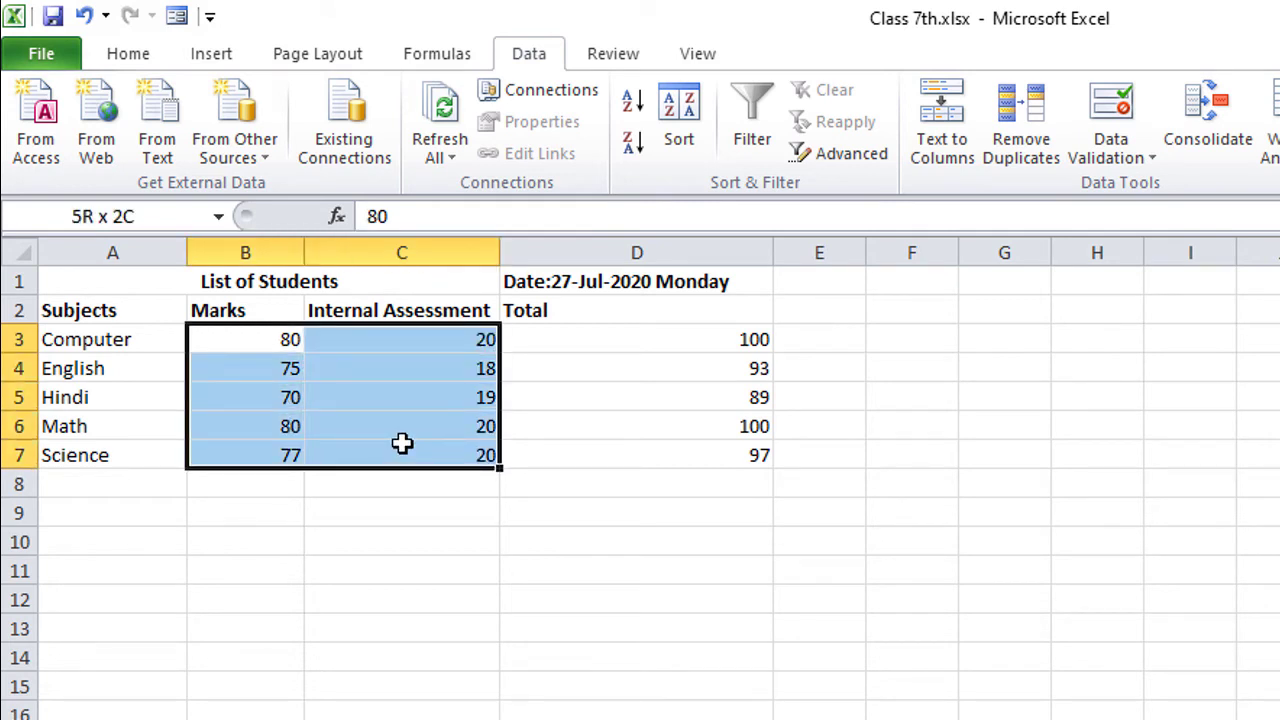
pyautogui.click(614, 340)
pyautogui.moveTo(614, 340); pyautogui.dragTo(620, 446)
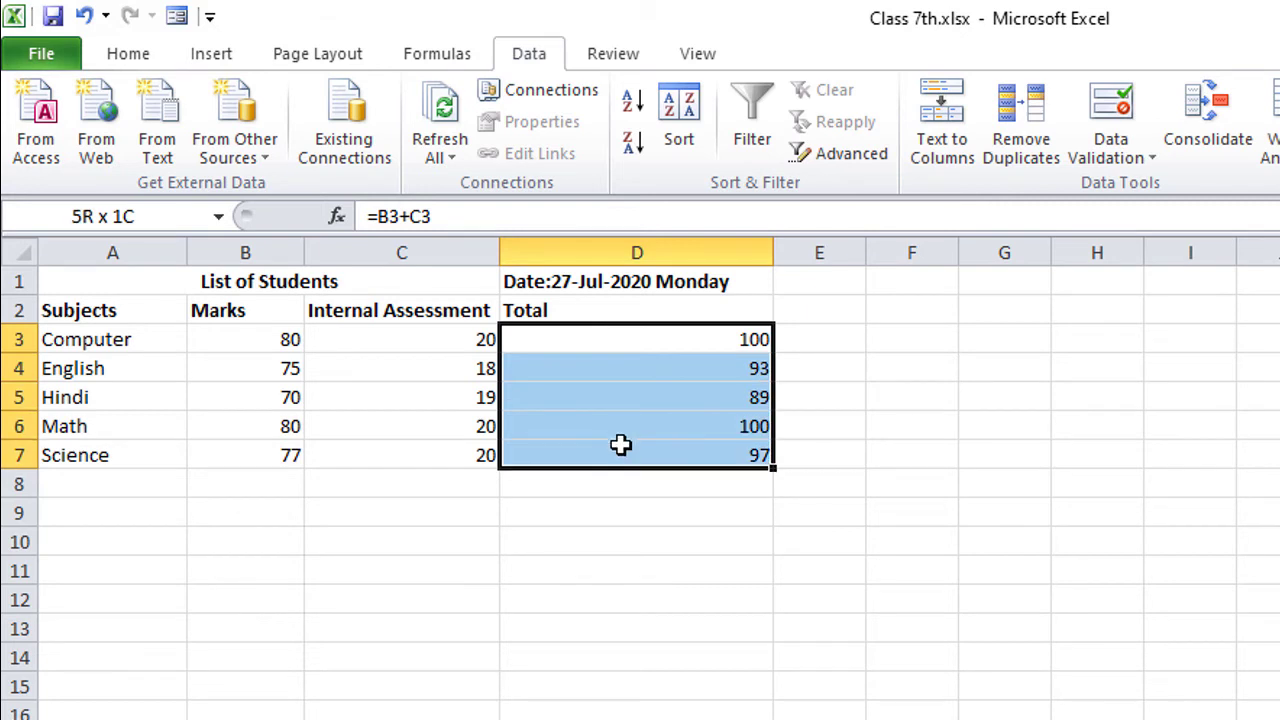
pyautogui.click(559, 335)
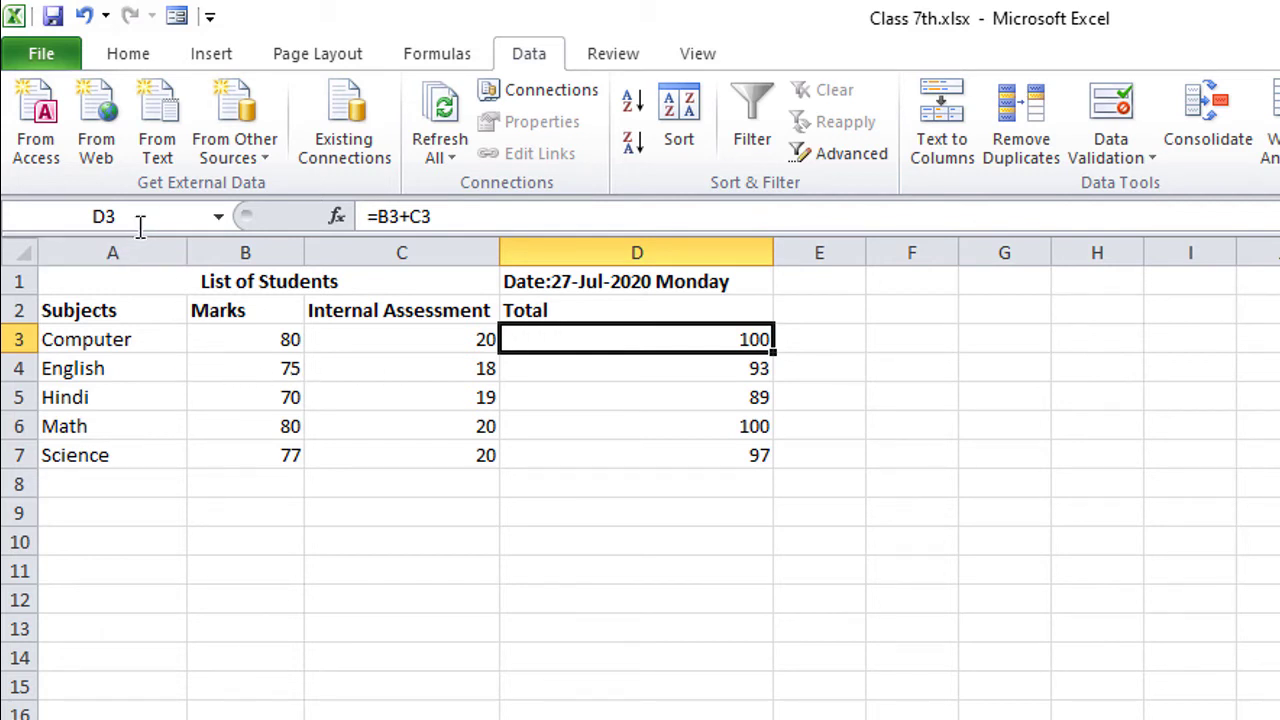
pyautogui.click(114, 58)
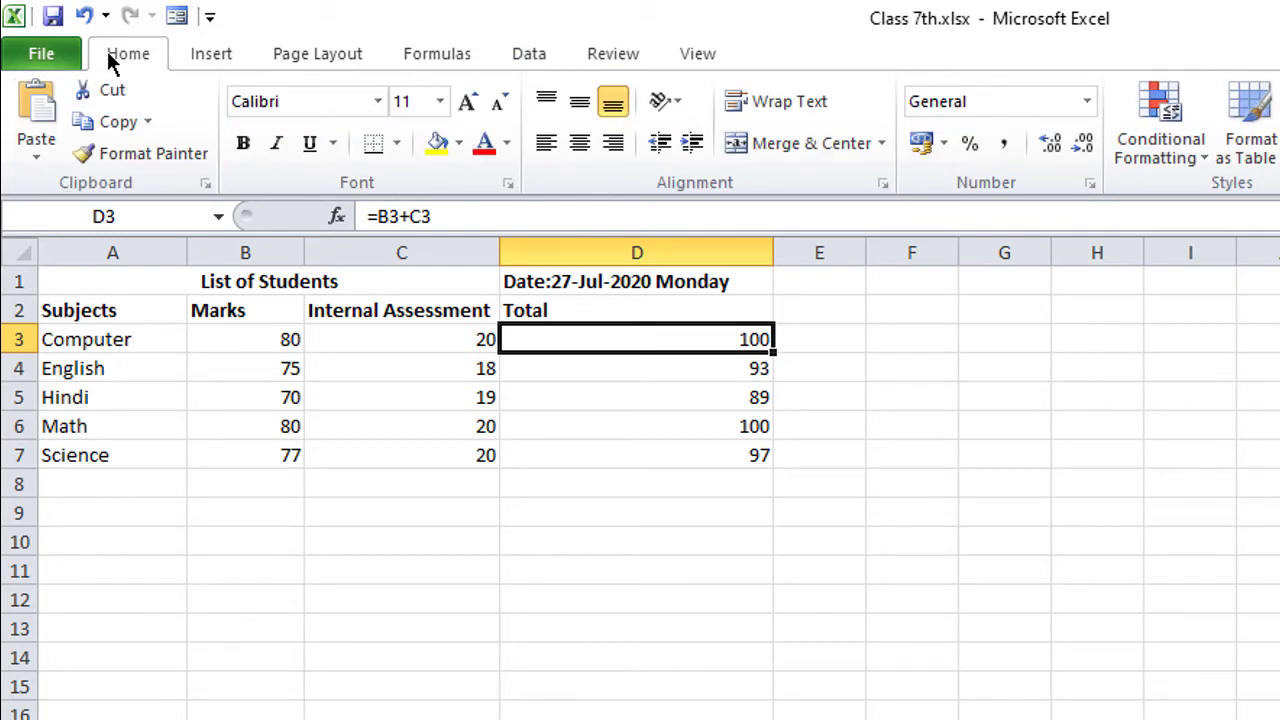
# Insert cells before Subjects and add a bold, centred 'Term' header in A2.
pyautogui.moveTo(100, 300); pyautogui.dragTo(95, 452)
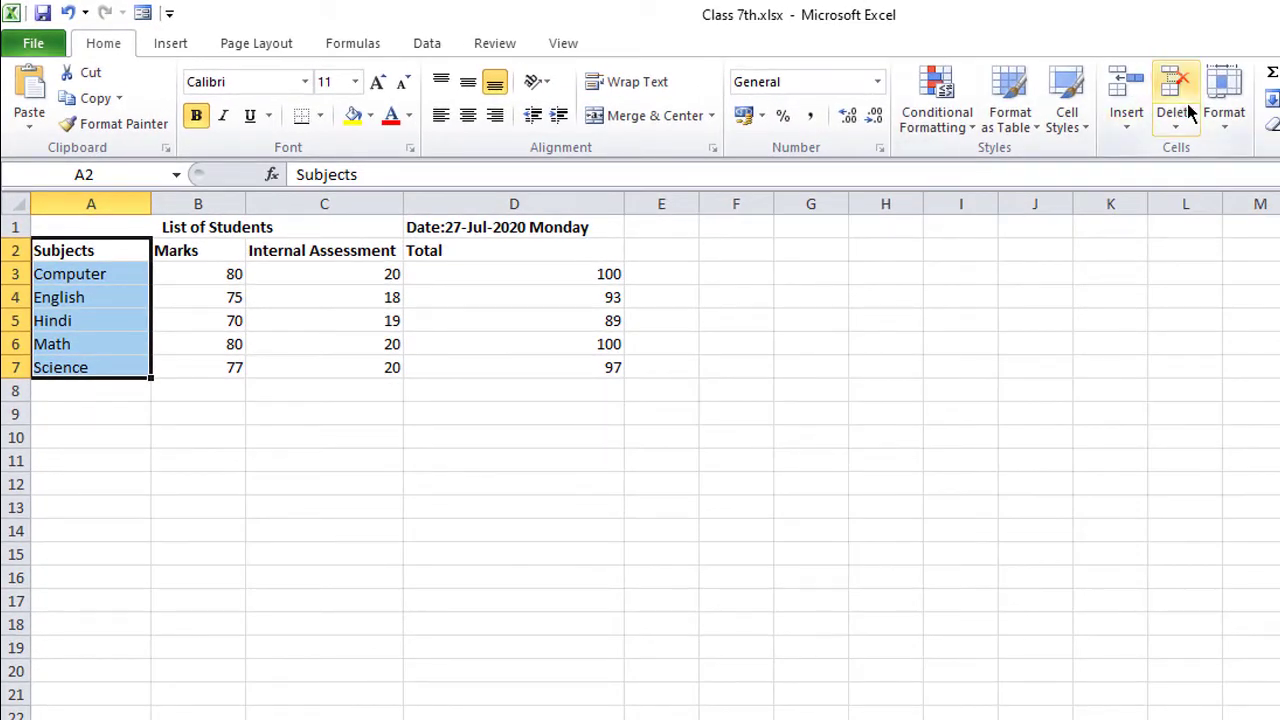
pyautogui.click(1122, 90)
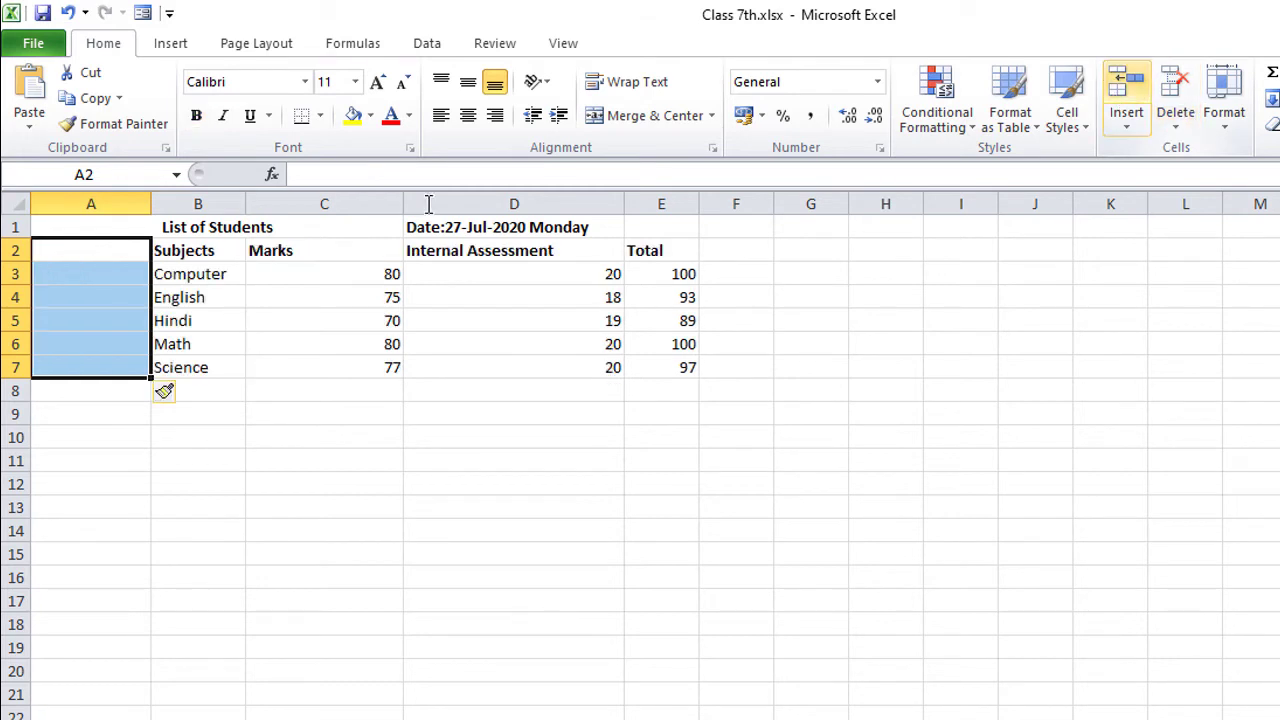
pyautogui.click(116, 255)
pyautogui.write('T')
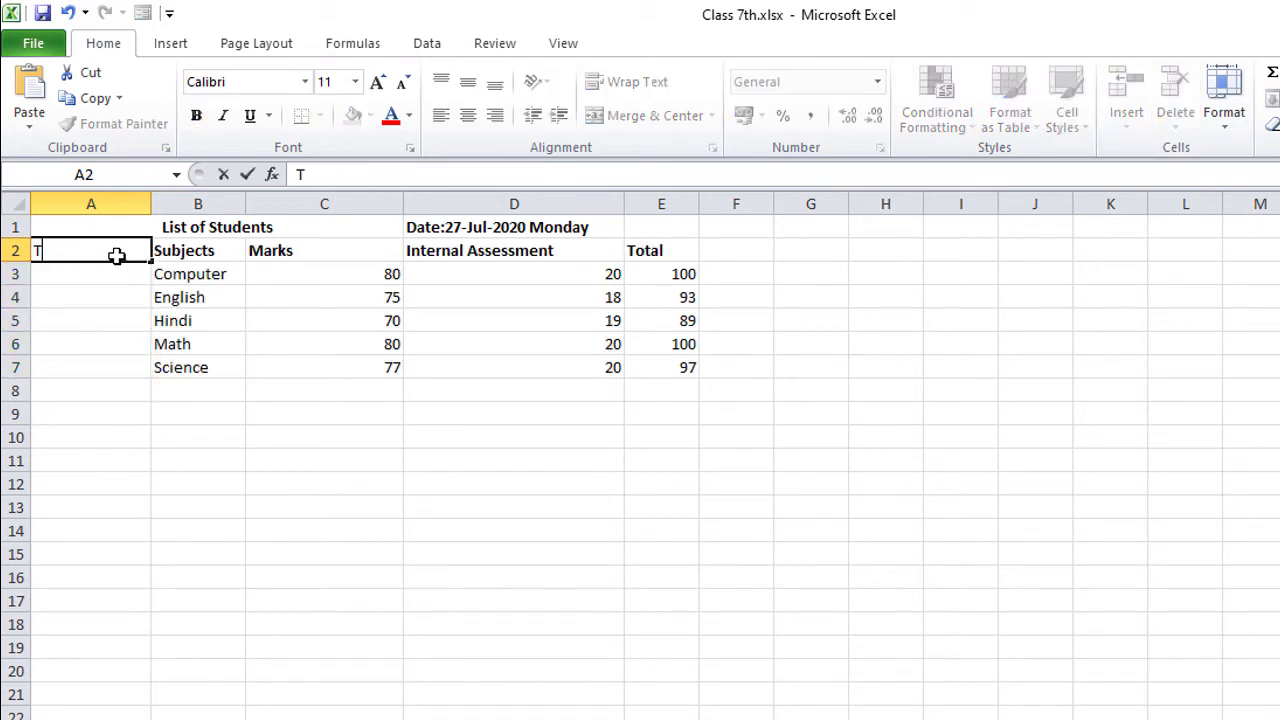
pyautogui.write('erm')
pyautogui.hotkey('ctrl', 'Return')
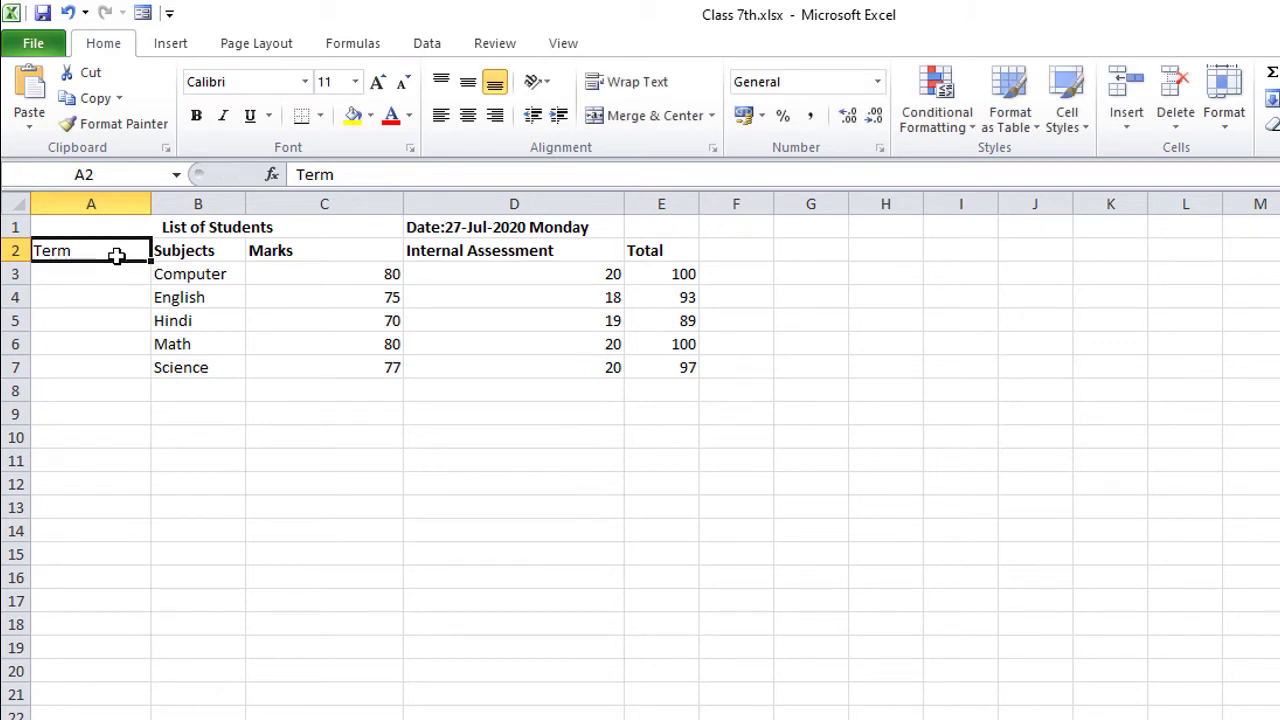
pyautogui.hotkey('ctrl', 'b')
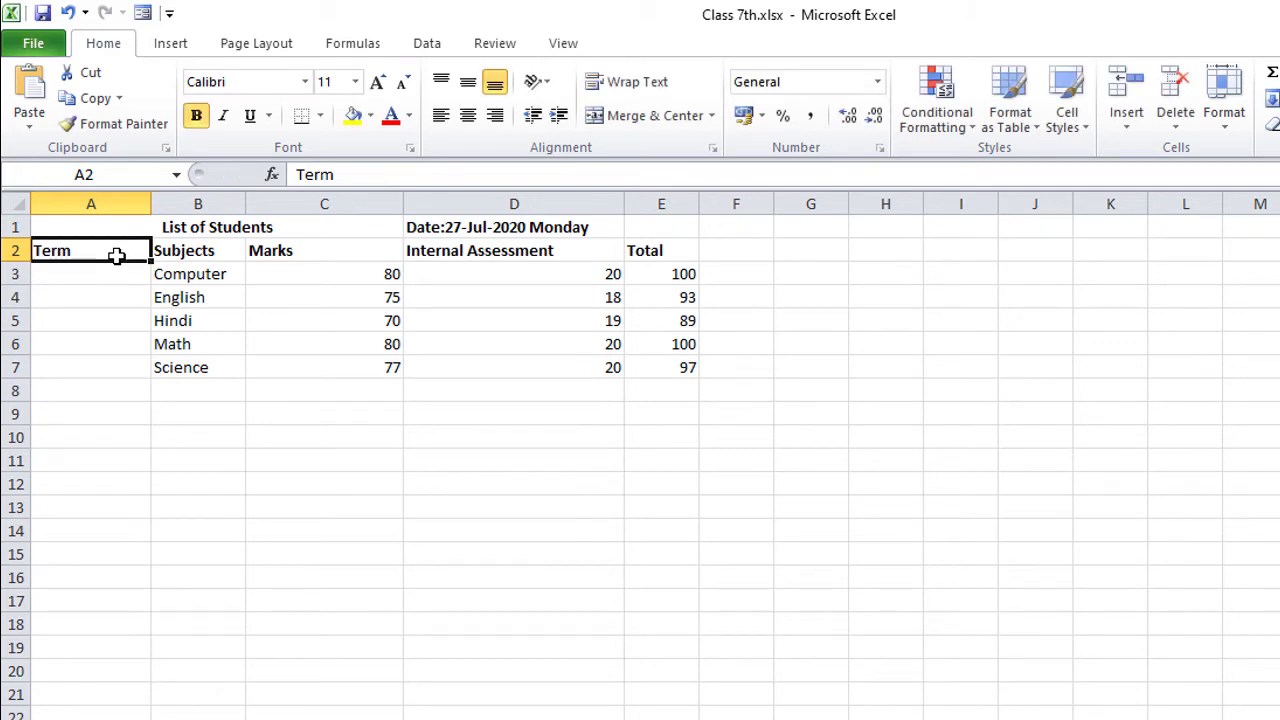
pyautogui.click(467, 116)
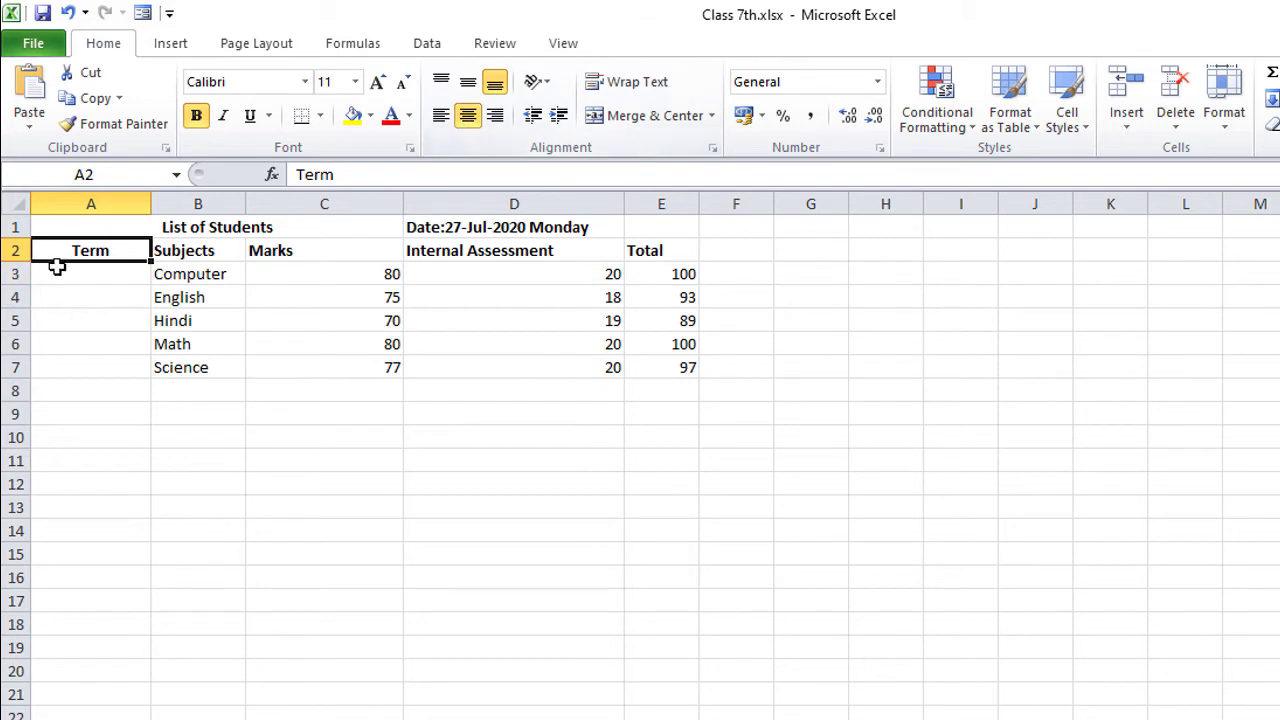
# Fill 'PT-1' down A3:A7 beside every subject and centre it.
pyautogui.click(126, 271)
pyautogui.write('P')
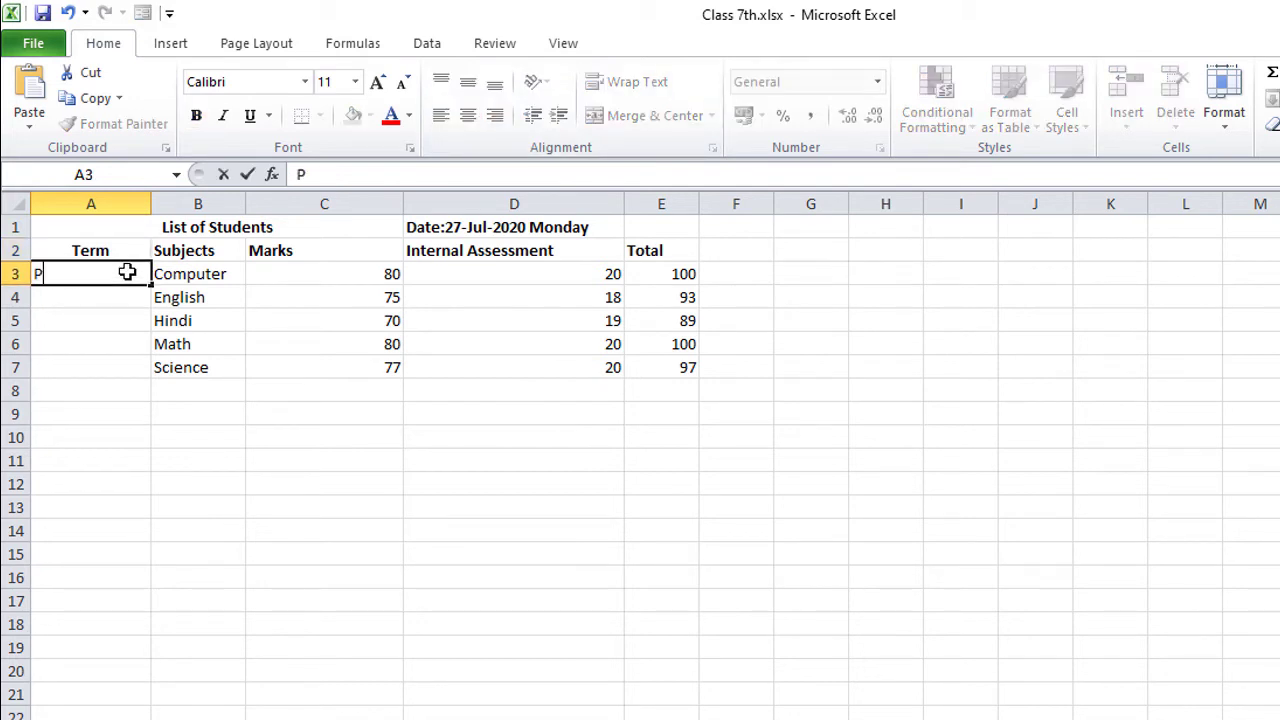
pyautogui.write('T-1')
pyautogui.press('Return')
pyautogui.click(127, 271)
pyautogui.hotkey('shift', 'Down')
pyautogui.hotkey('shift', 'Down')
pyautogui.hotkey('shift', 'Down')
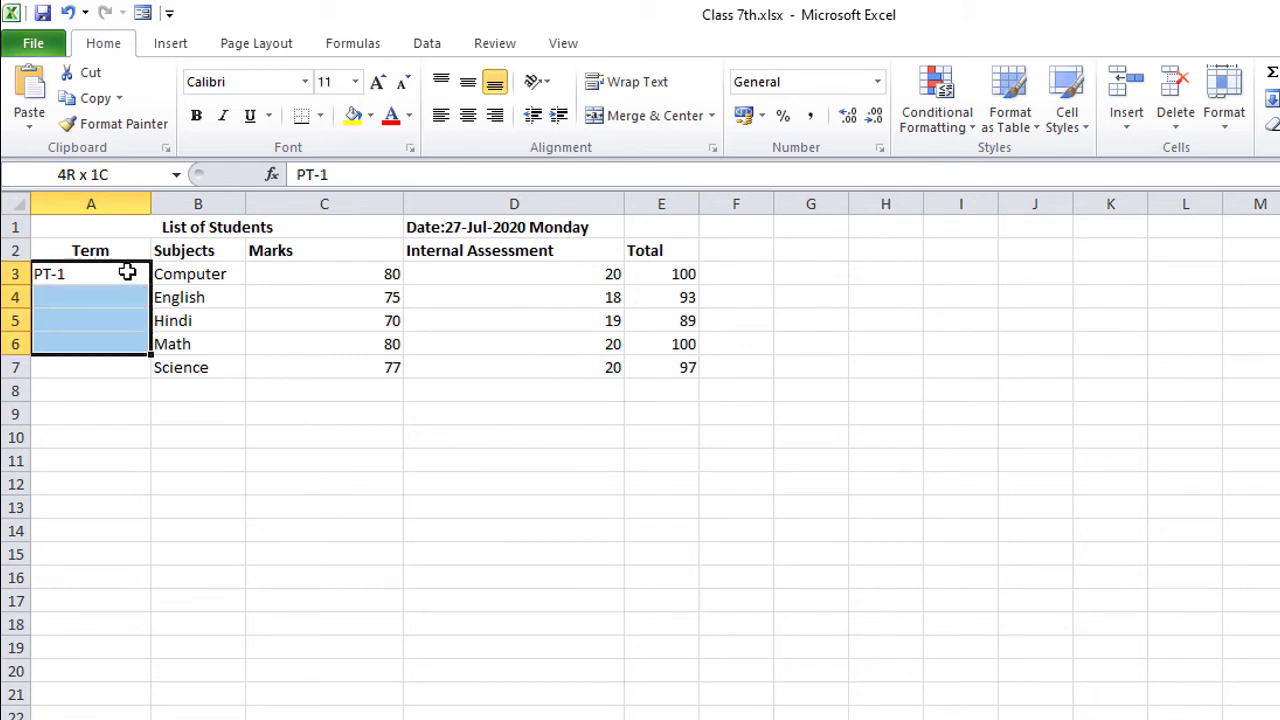
pyautogui.hotkey('shift', 'Down')
pyautogui.hotkey('ctrl', 'd')
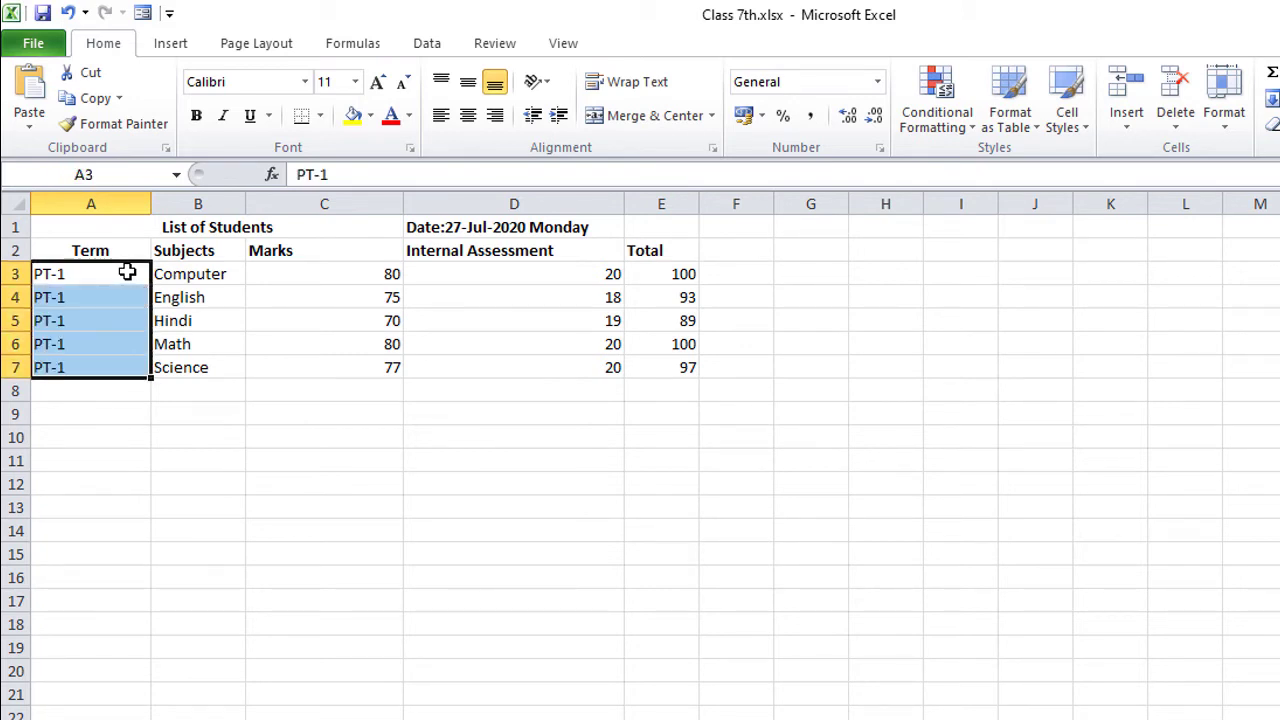
pyautogui.click(467, 115)
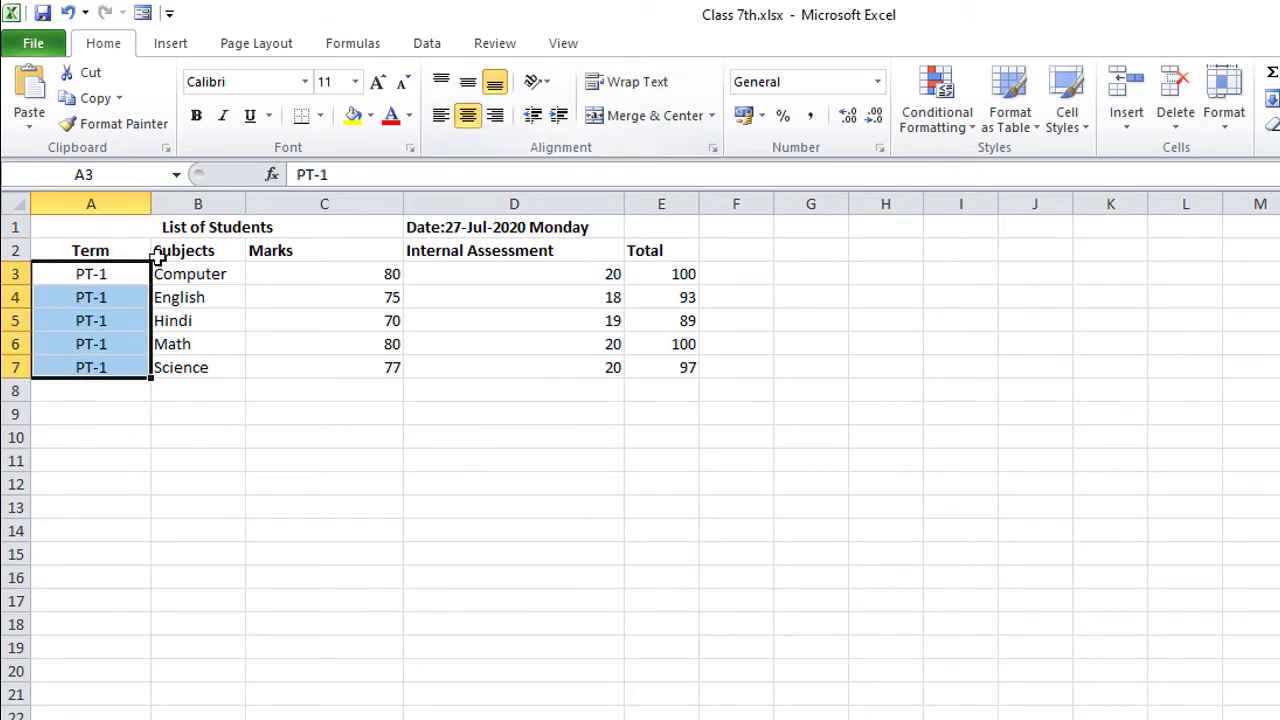
pyautogui.press('Down')
pyautogui.press('Up')
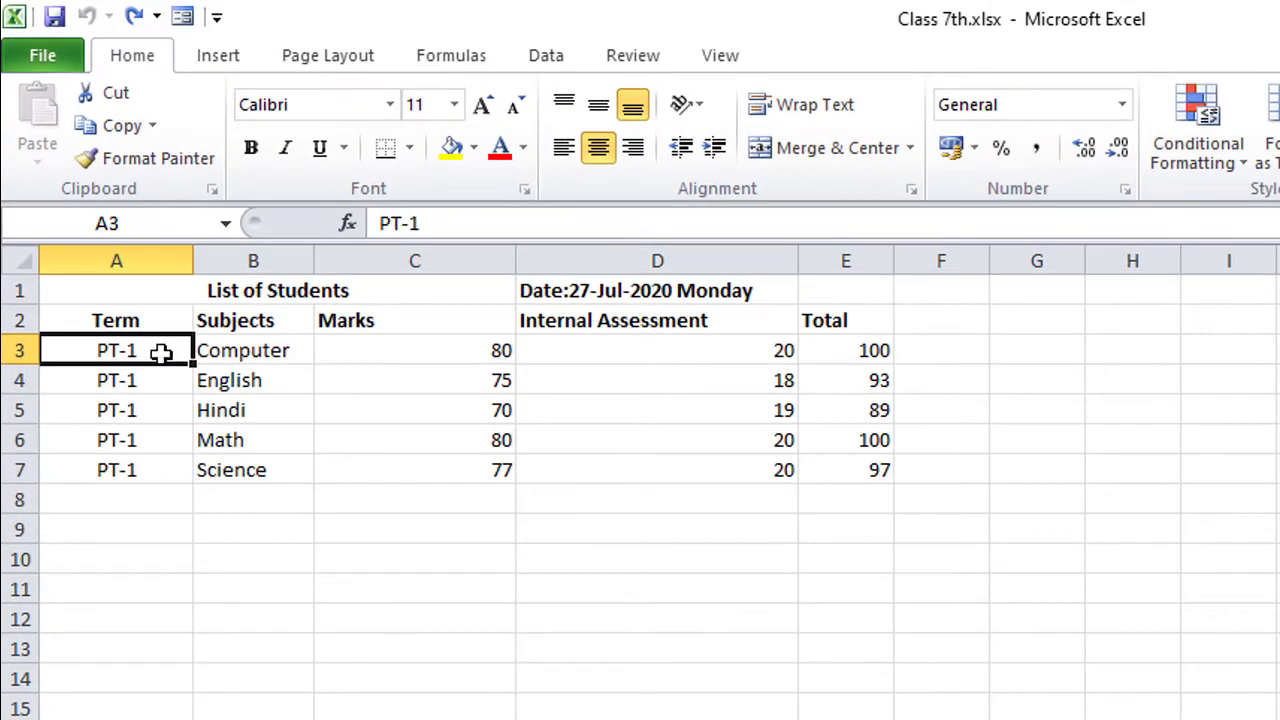
# Copy the PT-1 block A3:E7 and paste it at A9 and A15.
pyautogui.moveTo(161, 352); pyautogui.dragTo(832, 475)
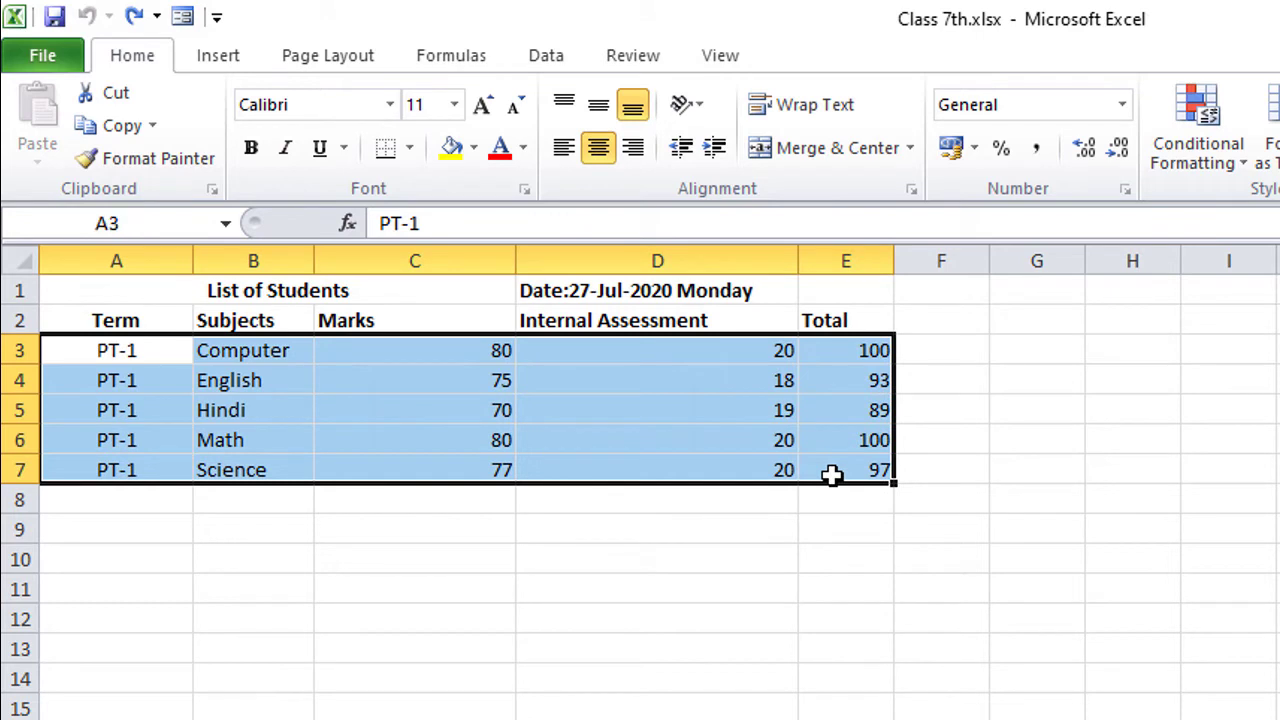
pyautogui.rightClick(104, 366)
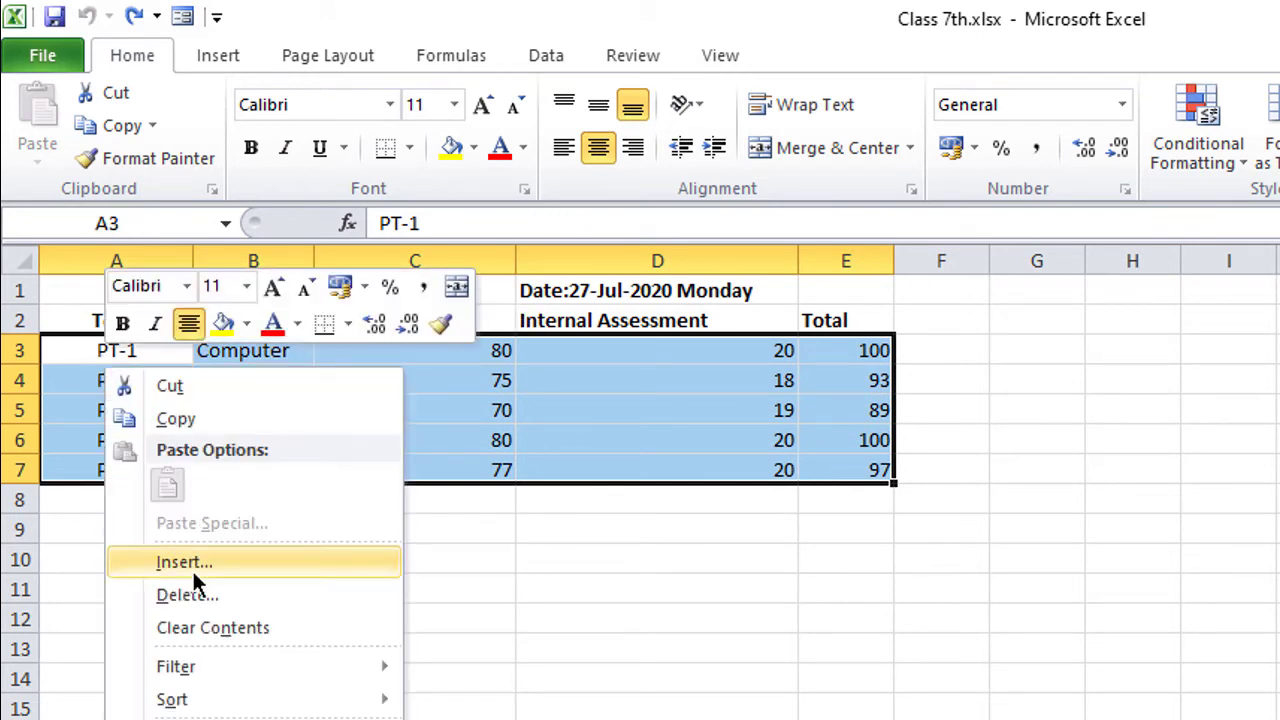
pyautogui.click(175, 419)
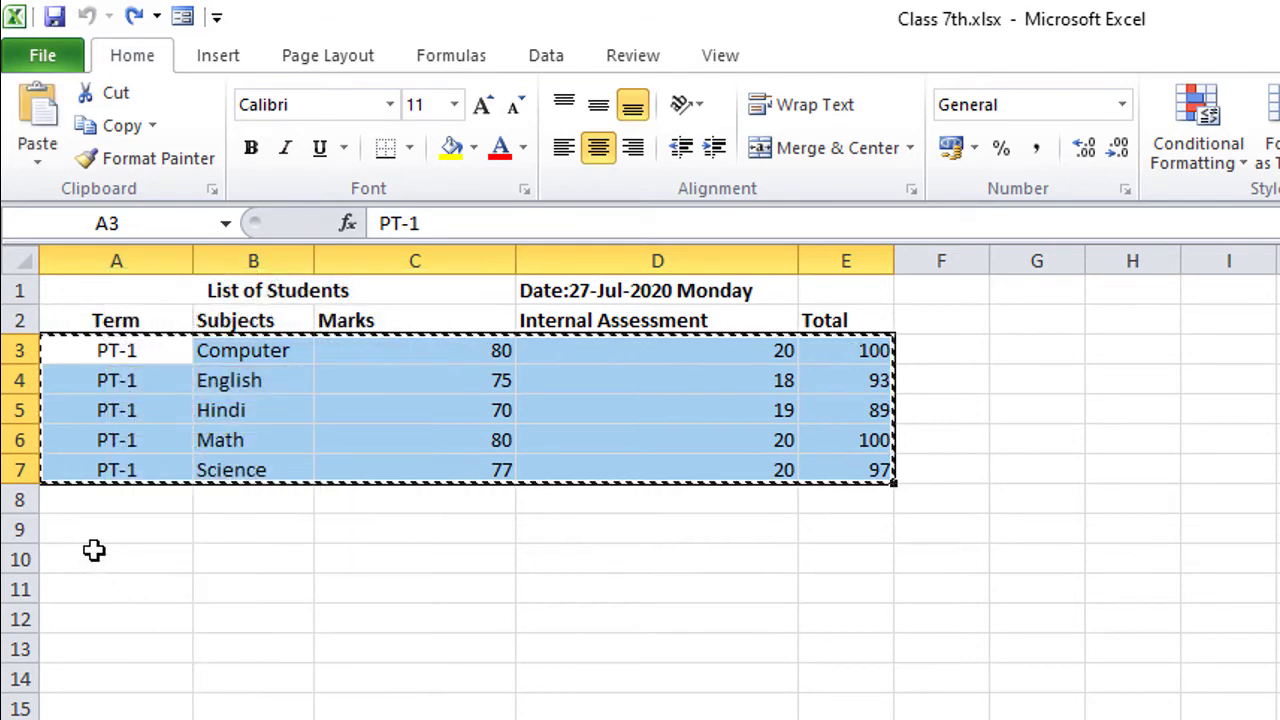
pyautogui.click(90, 535)
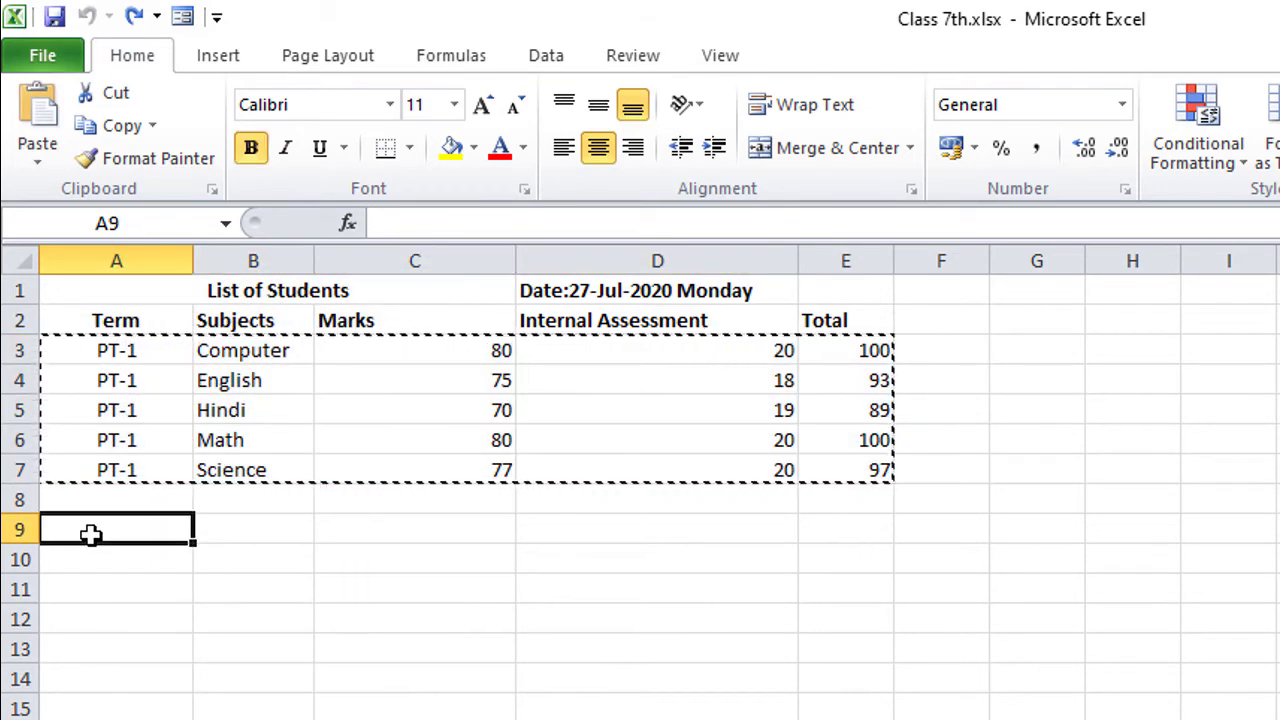
pyautogui.hotkey('ctrl', 'v')
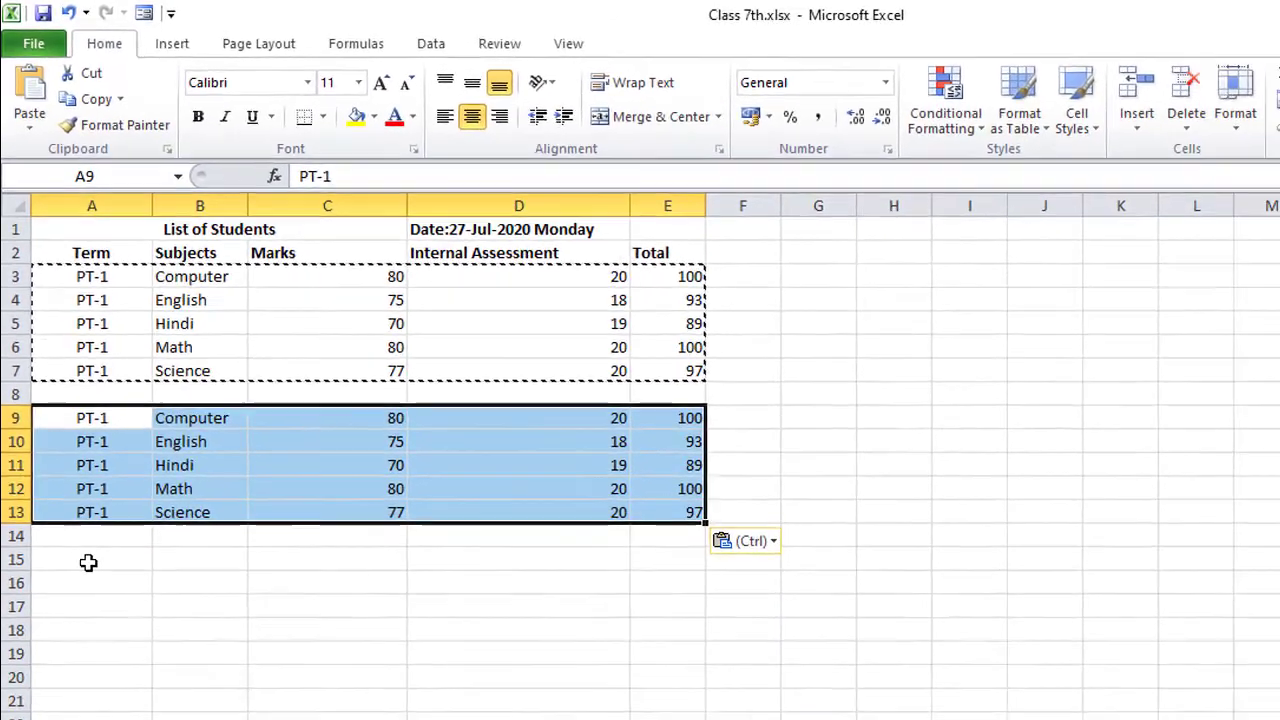
pyautogui.click(88, 563)
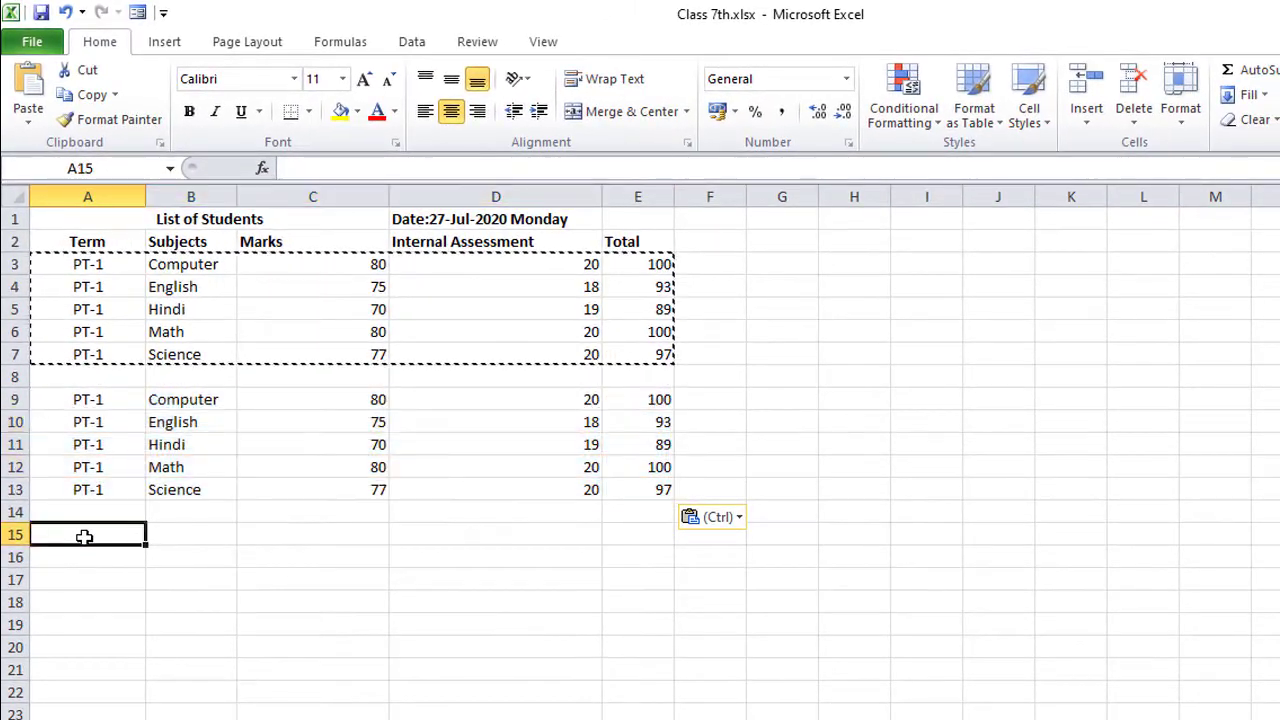
pyautogui.hotkey('ctrl', 'v')
# Relabel the second block's Term cells to 'PT-2' and fill them down.
pyautogui.click(105, 404)
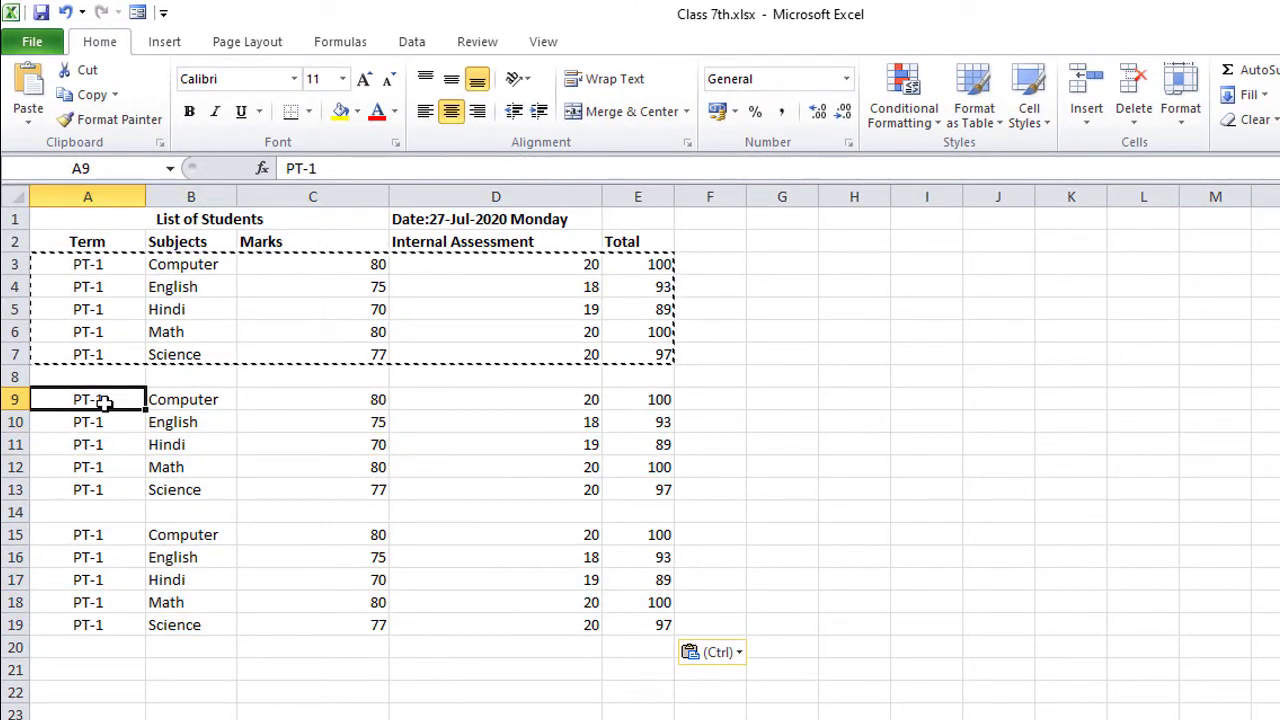
pyautogui.doubleClick(105, 400)
pyautogui.press('BackSpace')
pyautogui.write('2')
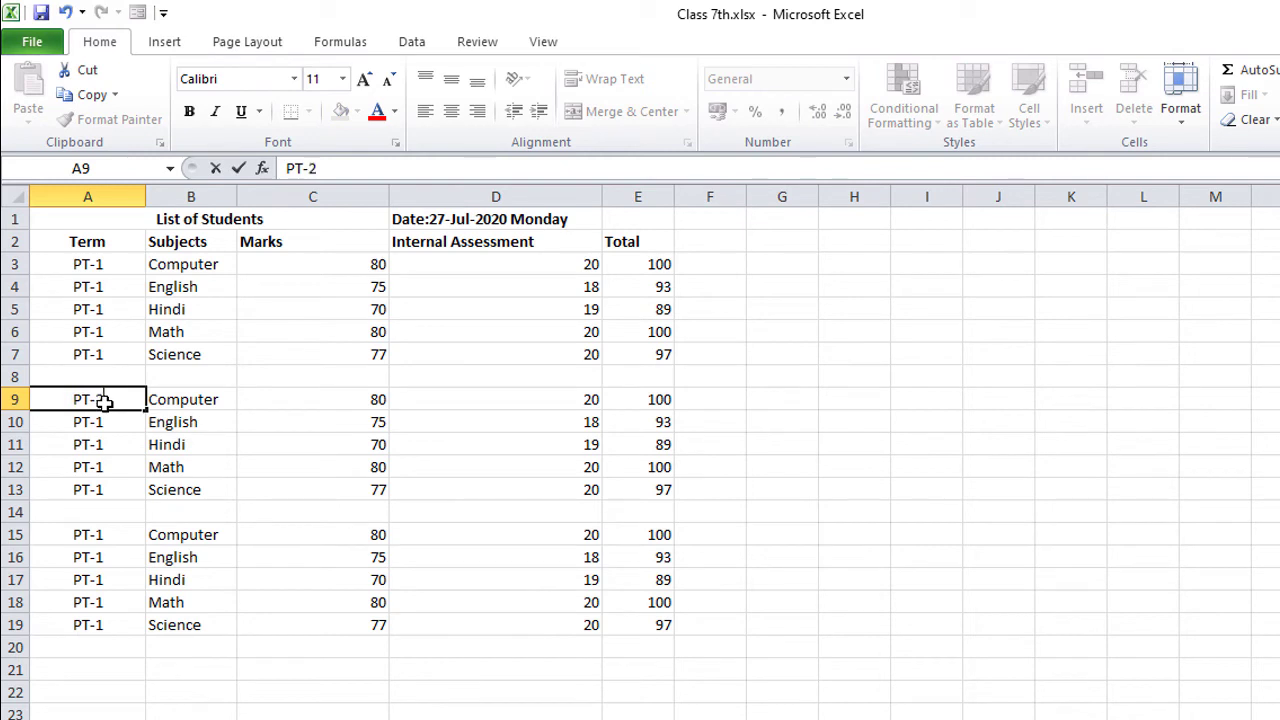
pyautogui.press('Return')
pyautogui.click(105, 400)
pyautogui.hotkey('shift', 'Down')
pyautogui.hotkey('shift', 'Down')
pyautogui.hotkey('shift', 'Down')
pyautogui.hotkey('shift', 'Down')
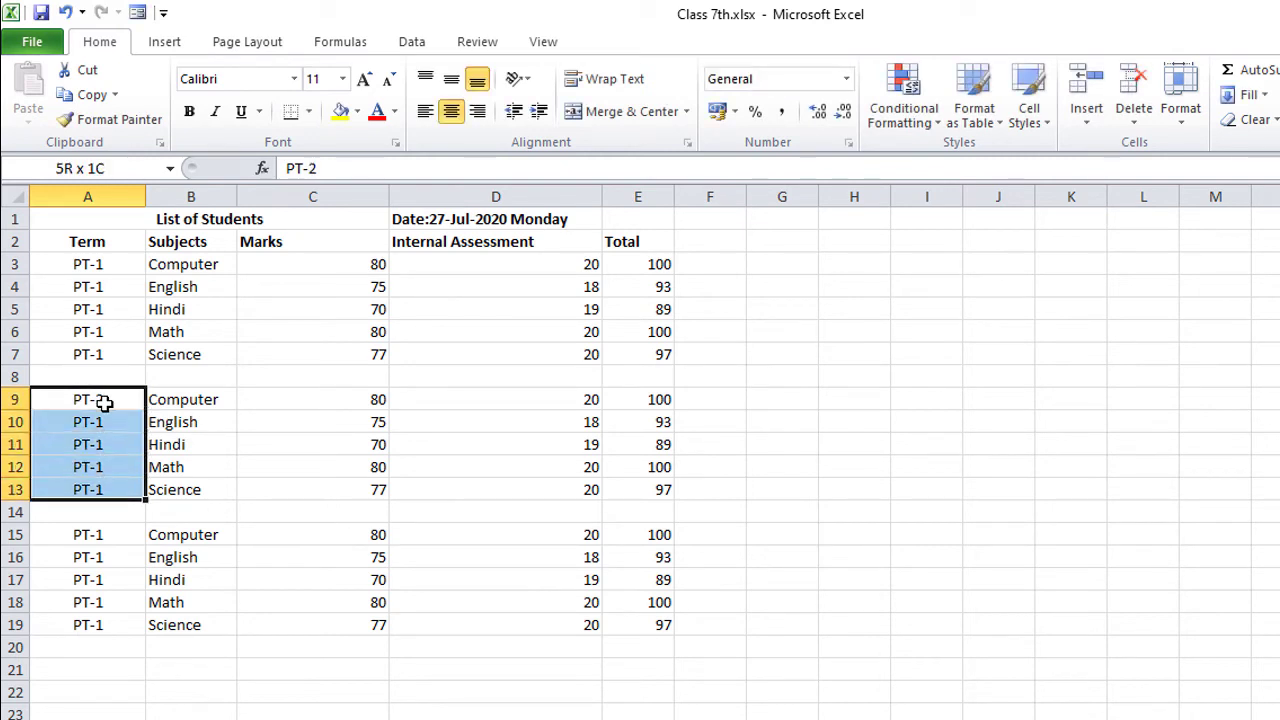
pyautogui.hotkey('ctrl', 'd')
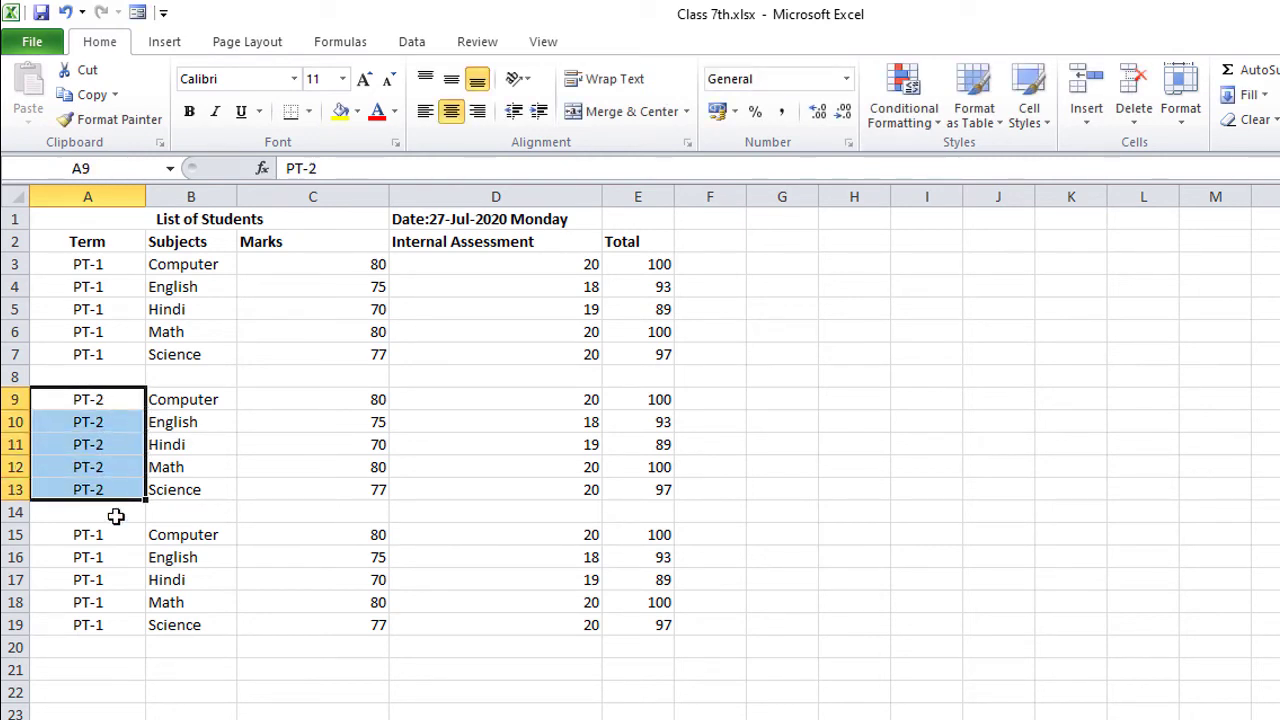
# Enter 'Final' in A15 and fill it down through A19.
pyautogui.click(99, 537)
pyautogui.write('F')
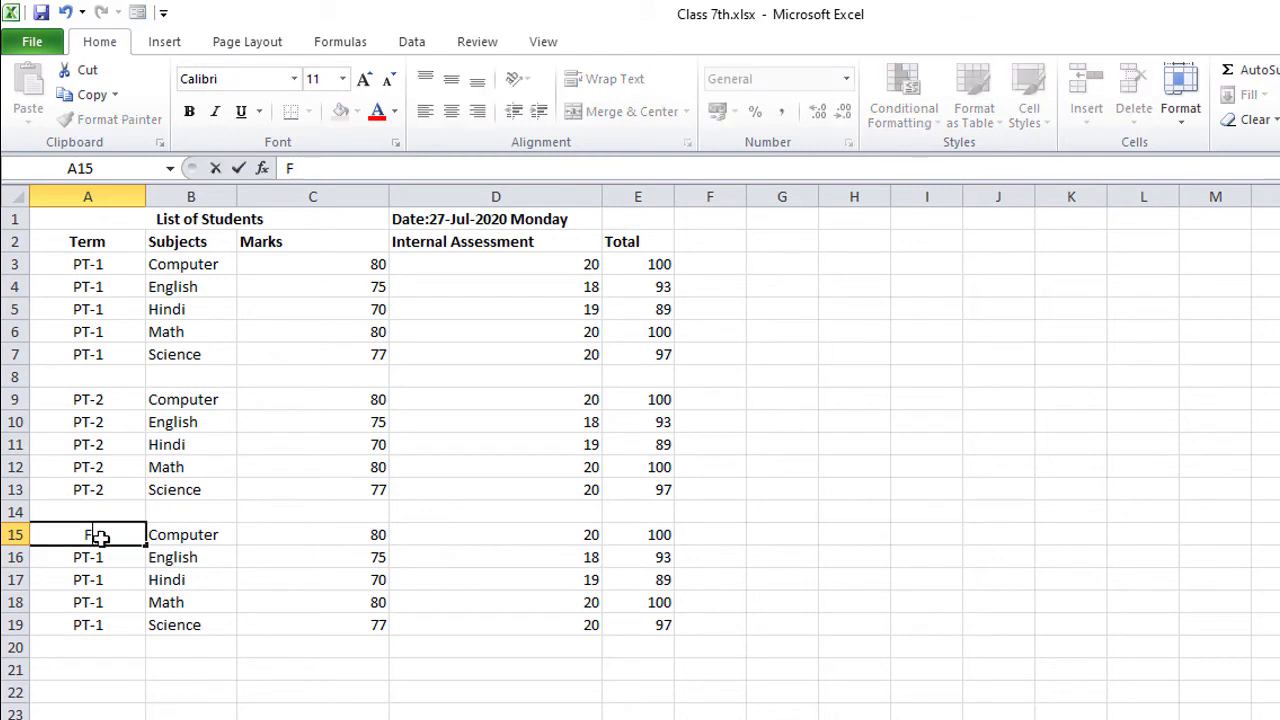
pyautogui.write('inal')
pyautogui.press('Return')
pyautogui.click(101, 537)
pyautogui.hotkey('shift', 'Down')
pyautogui.hotkey('shift', 'Down')
pyautogui.hotkey('shift', 'Down')
pyautogui.hotkey('shift', 'Down')
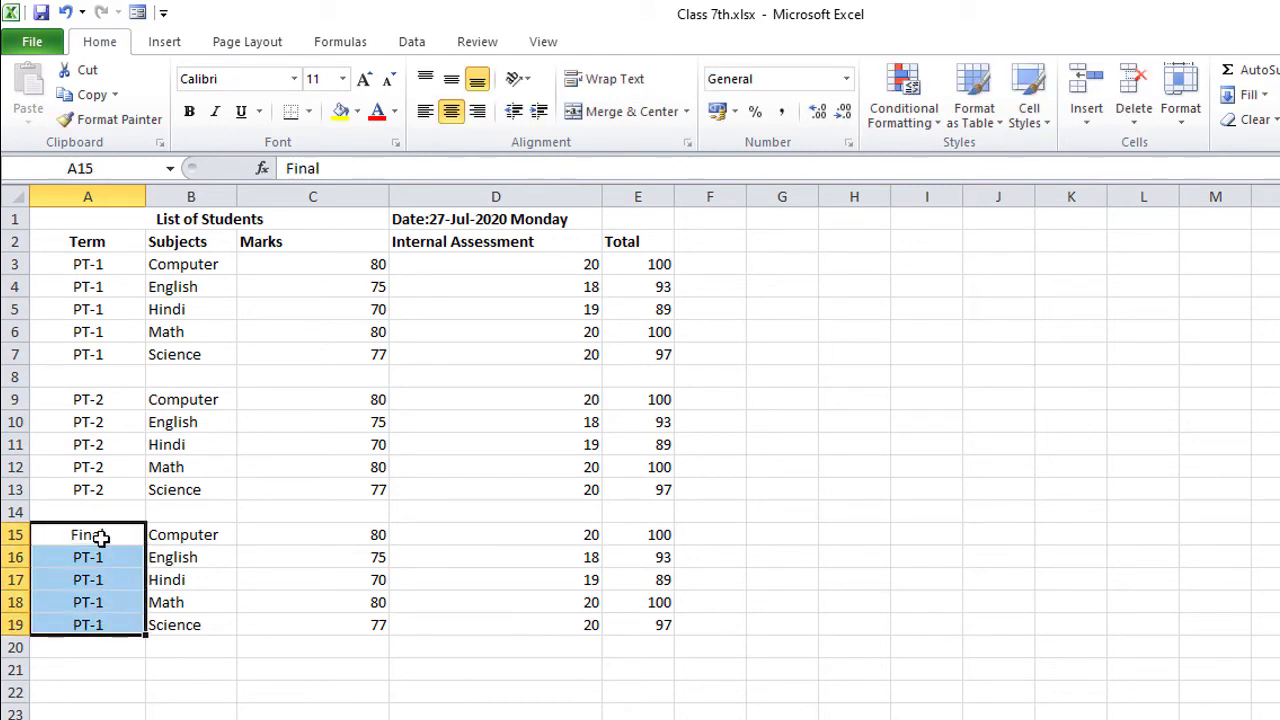
pyautogui.hotkey('ctrl', 'd')
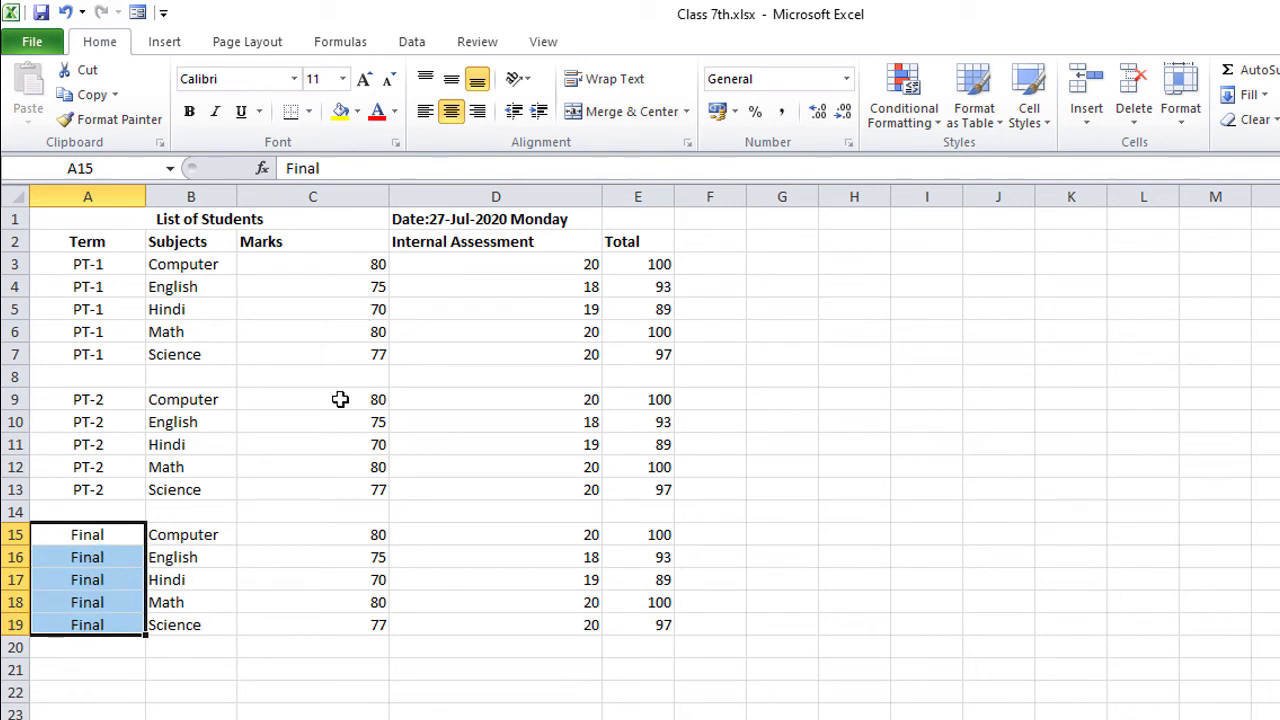
pyautogui.click(338, 400)
# Enter the PT-2 marks 75, 76, 77, 78 and 79 in C9:C13.
pyautogui.write('75')
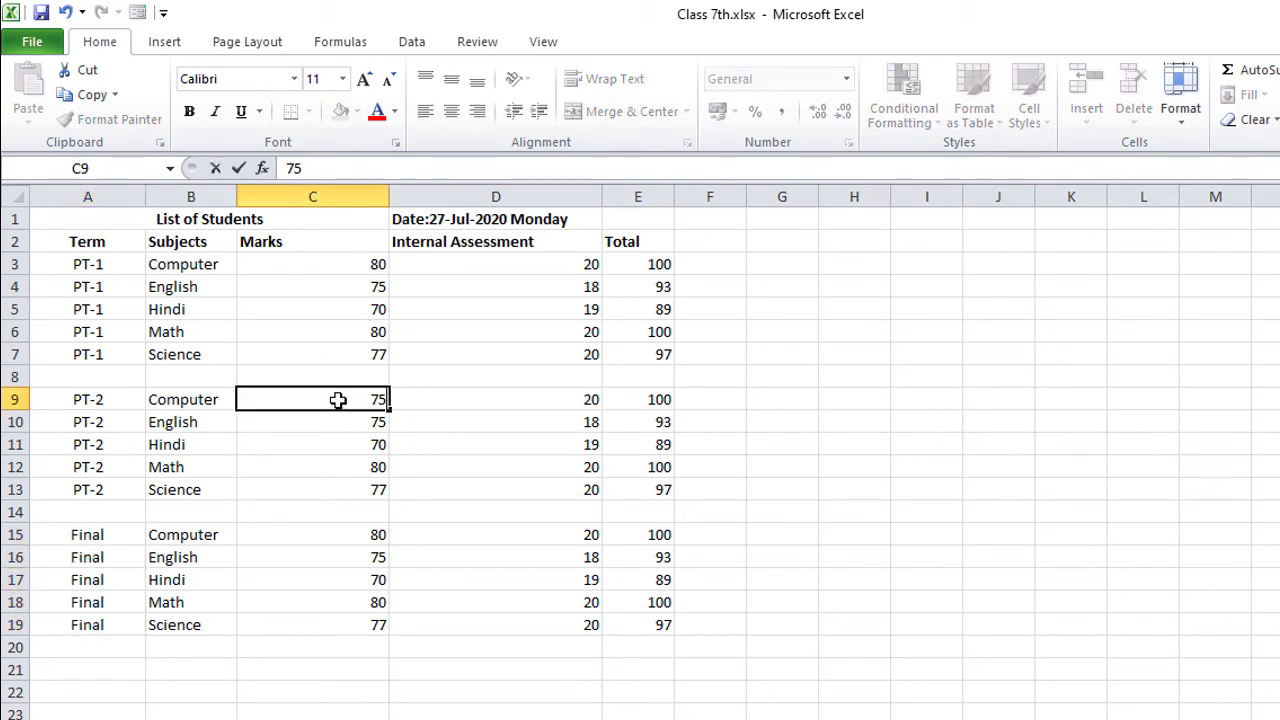
pyautogui.press('Return')
pyautogui.write('76')
pyautogui.press('Return')
pyautogui.write('77')
pyautogui.press('Return')
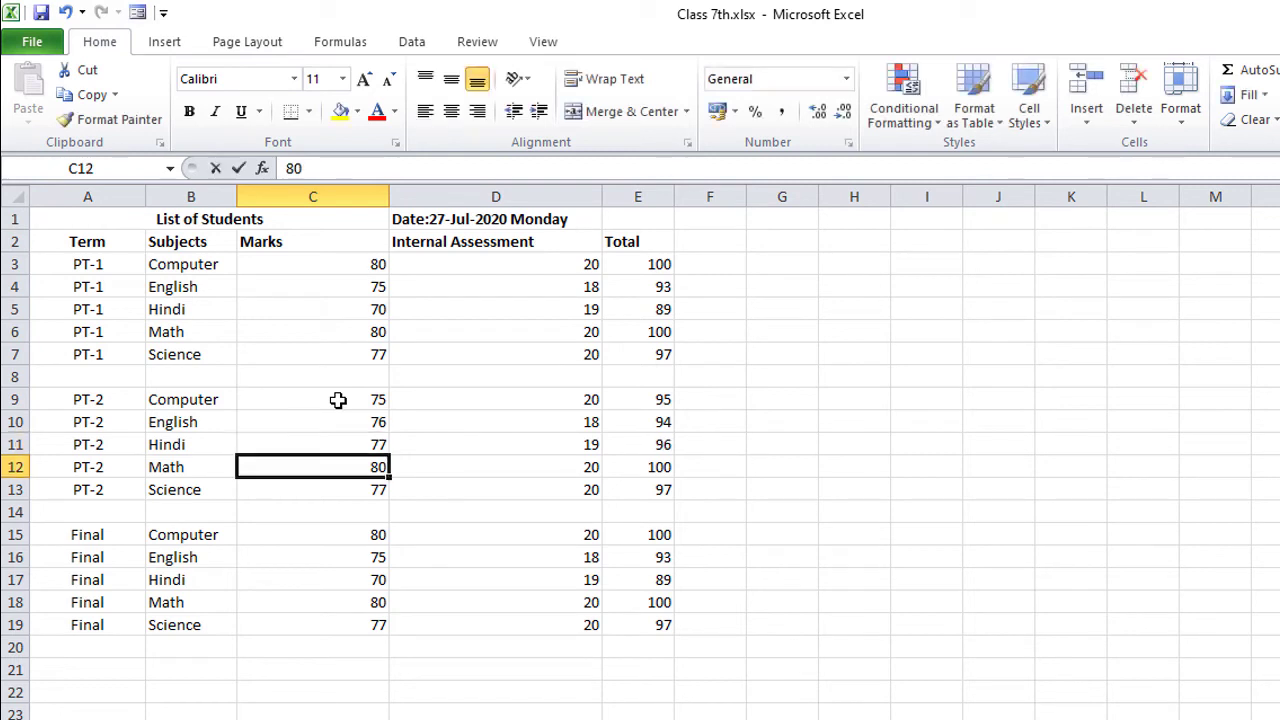
pyautogui.write('78')
pyautogui.press('Return')
pyautogui.write('79')
pyautogui.press('Return')
# Enter the Final marks 78, 80, 80, 79, 78, retrying after 87 is rejected.
pyautogui.press('Return')
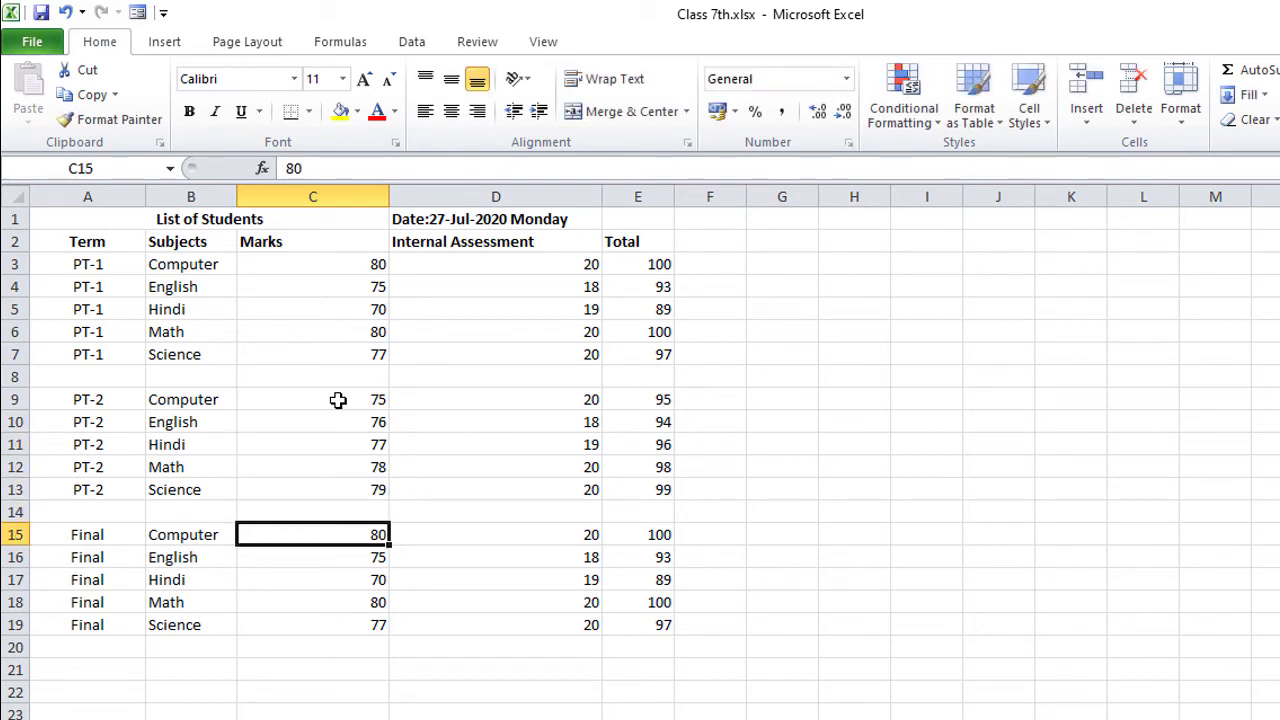
pyautogui.write('78')
pyautogui.press('Return')
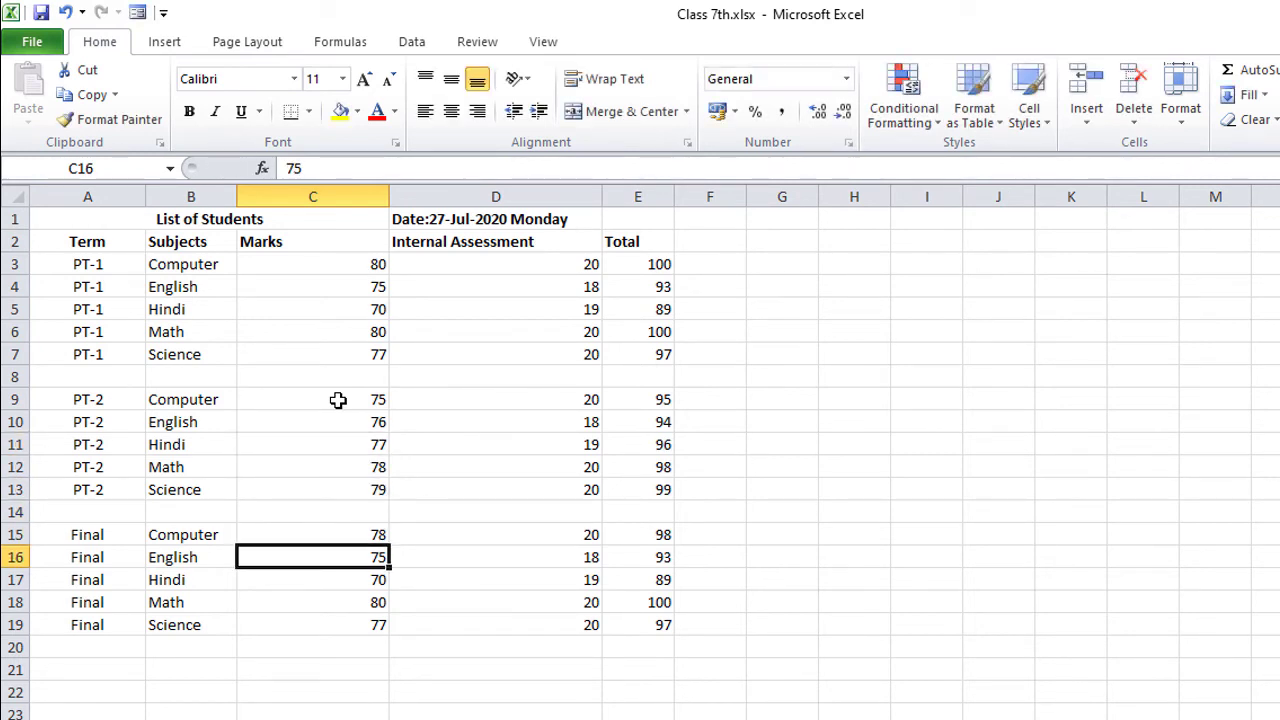
pyautogui.write('87')
pyautogui.press('Return')
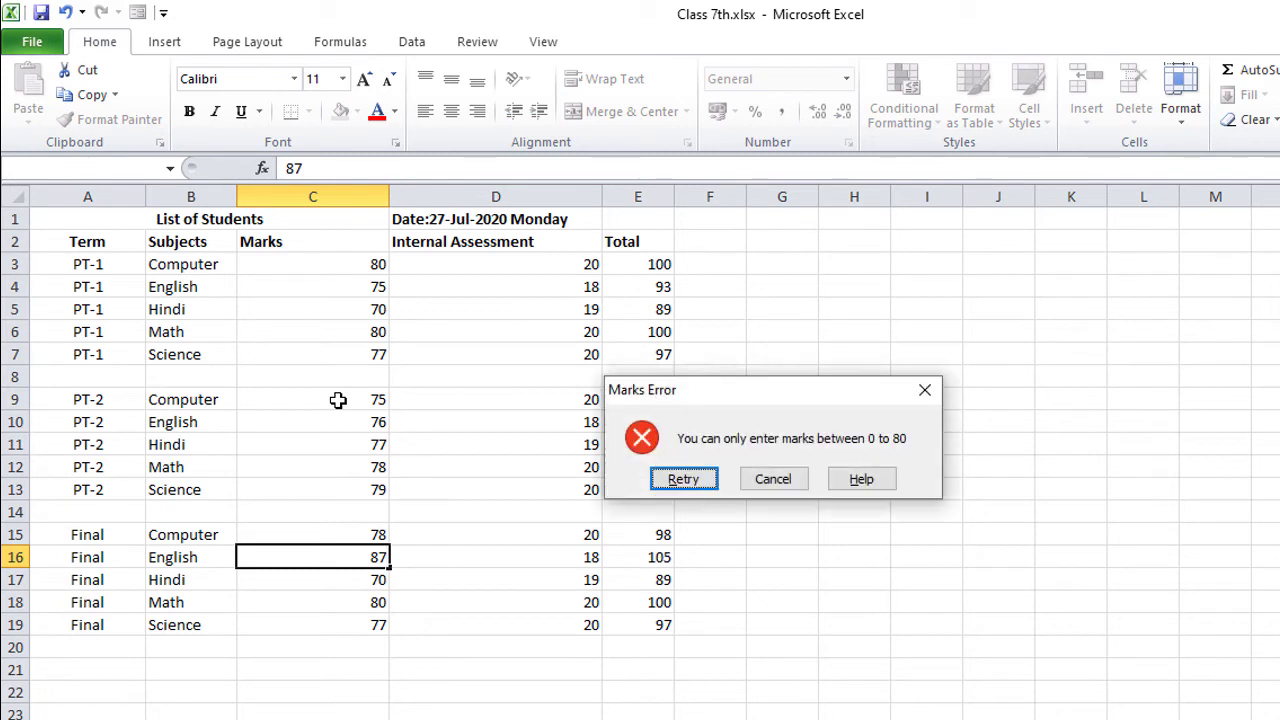
pyautogui.press('Return')
pyautogui.write('80')
pyautogui.press('Return')
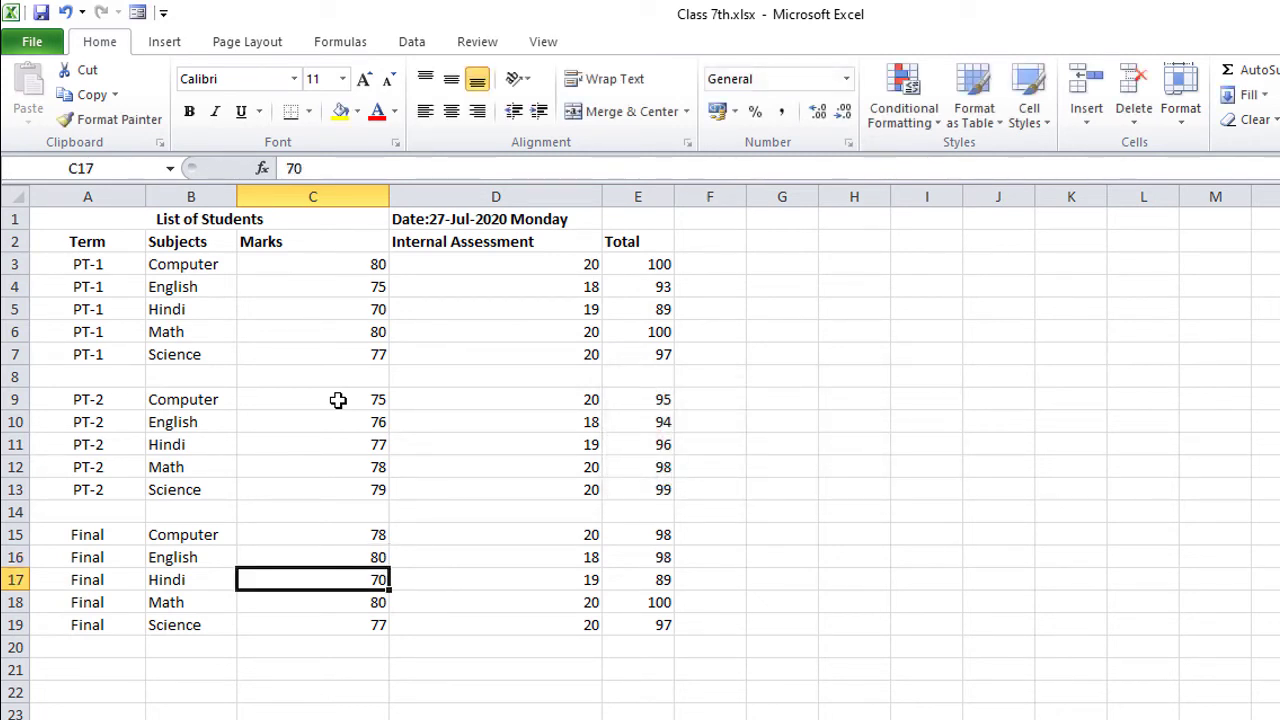
pyautogui.write('80')
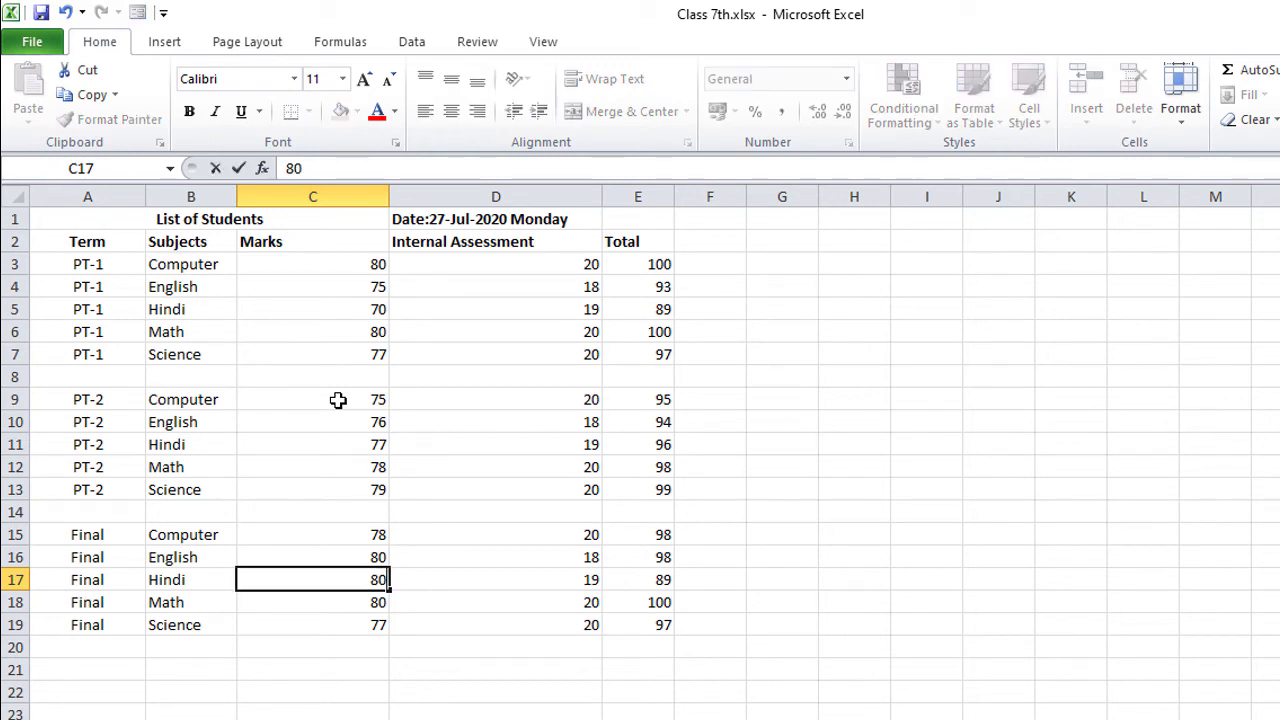
pyautogui.press('Return')
pyautogui.write('79')
pyautogui.press('Return')
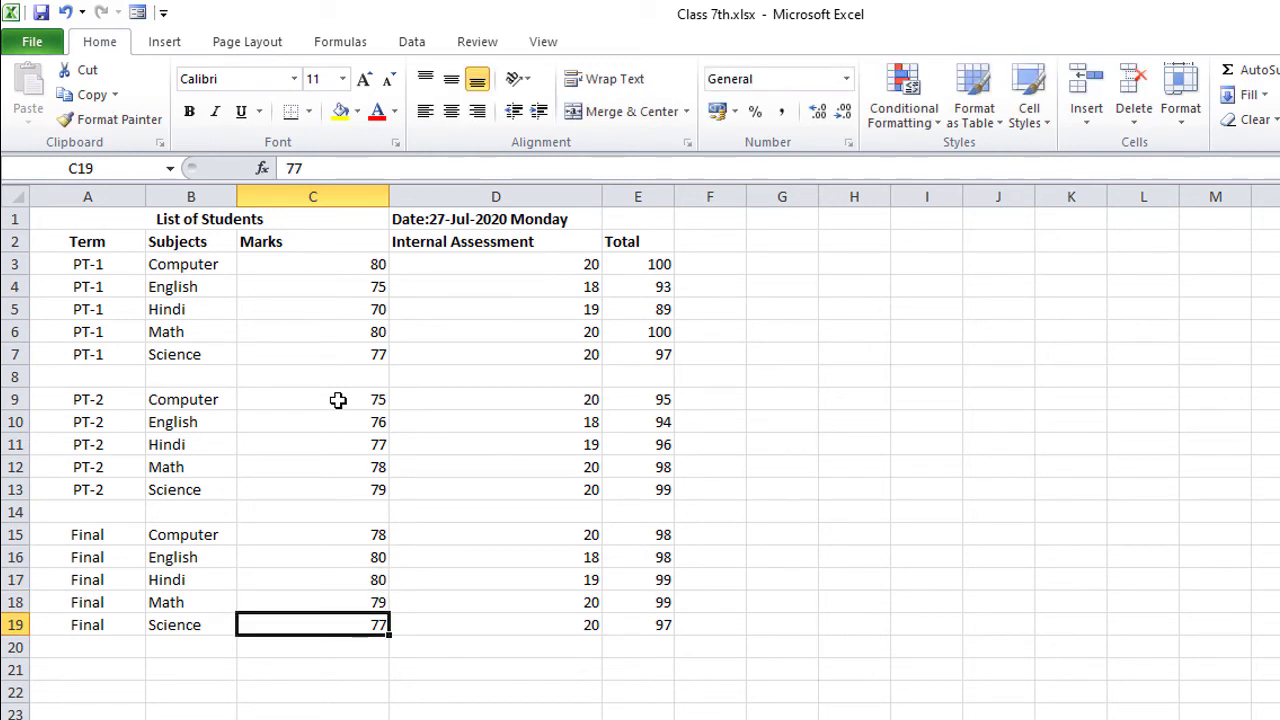
pyautogui.write('78')
pyautogui.press('Return')
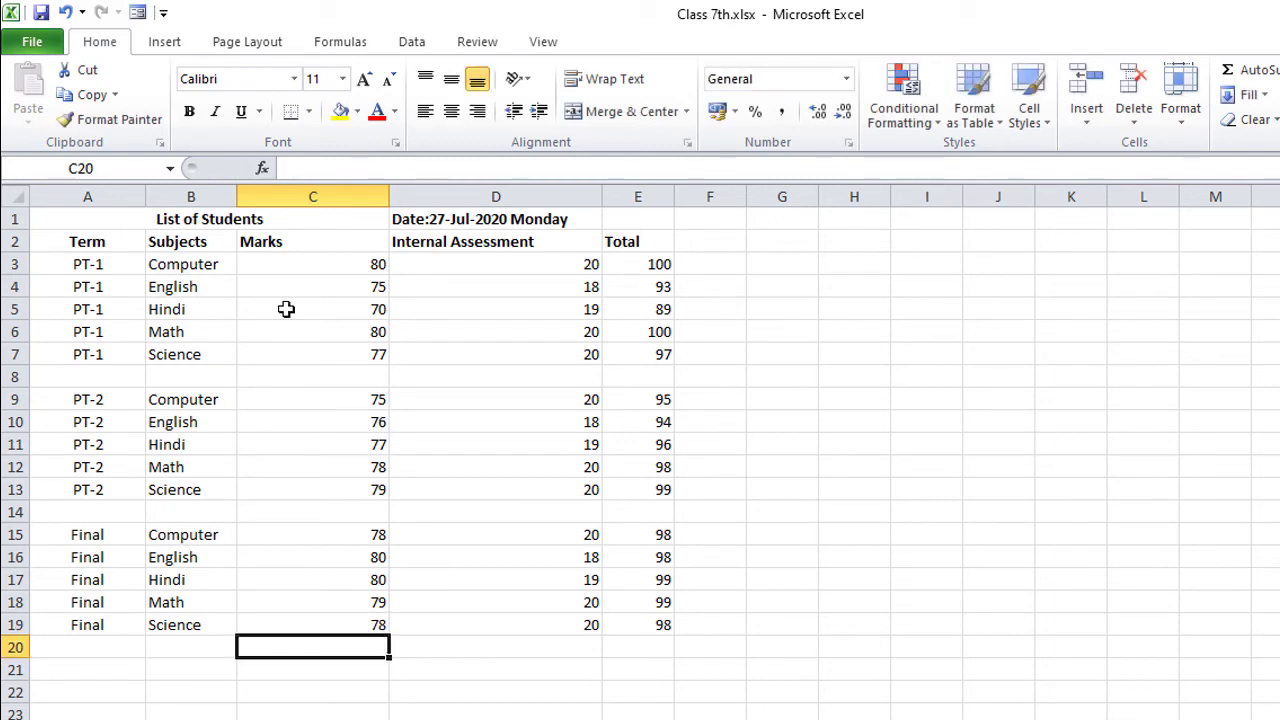
# Subtotal A2:E20 with Sum of Total at each change in Term, giving Grand Total 1453.
pyautogui.click(92, 243)
pyautogui.moveTo(236, 312)
pyautogui.mouseDown()
pyautogui.moveTo(611, 624)
pyautogui.moveTo(620, 648)
pyautogui.mouseUp()
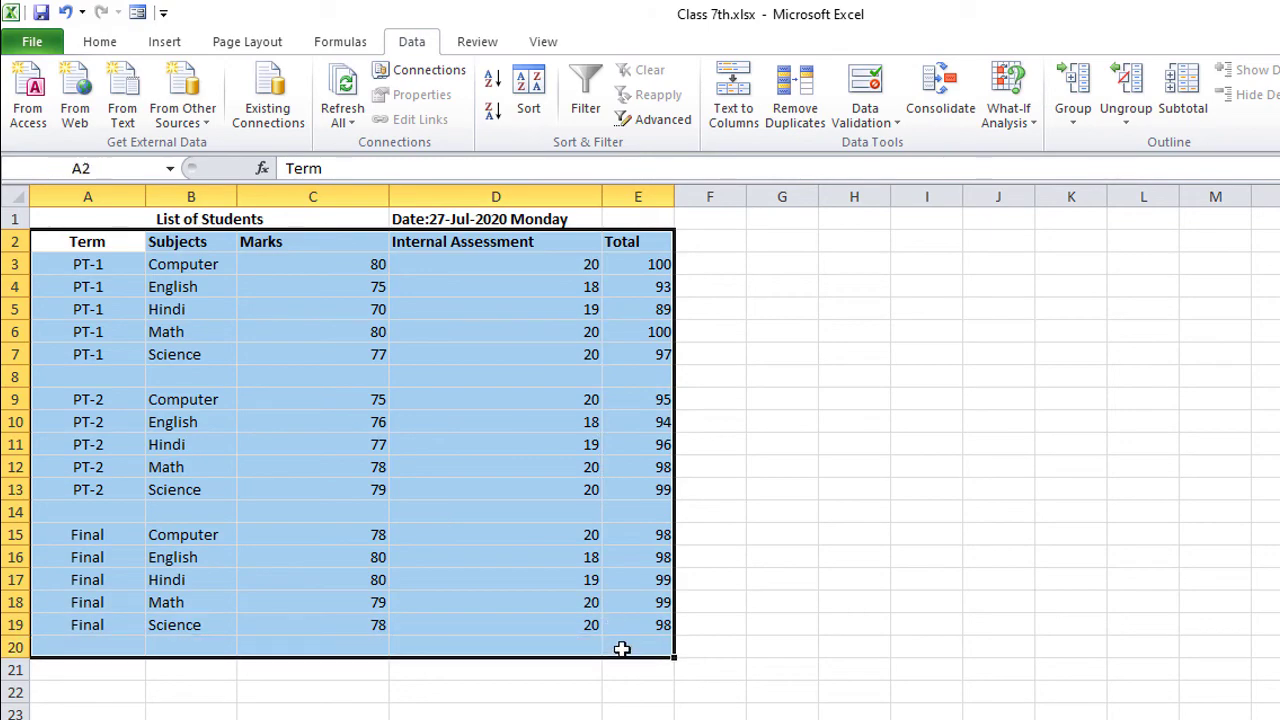
pyautogui.click(1183, 118)
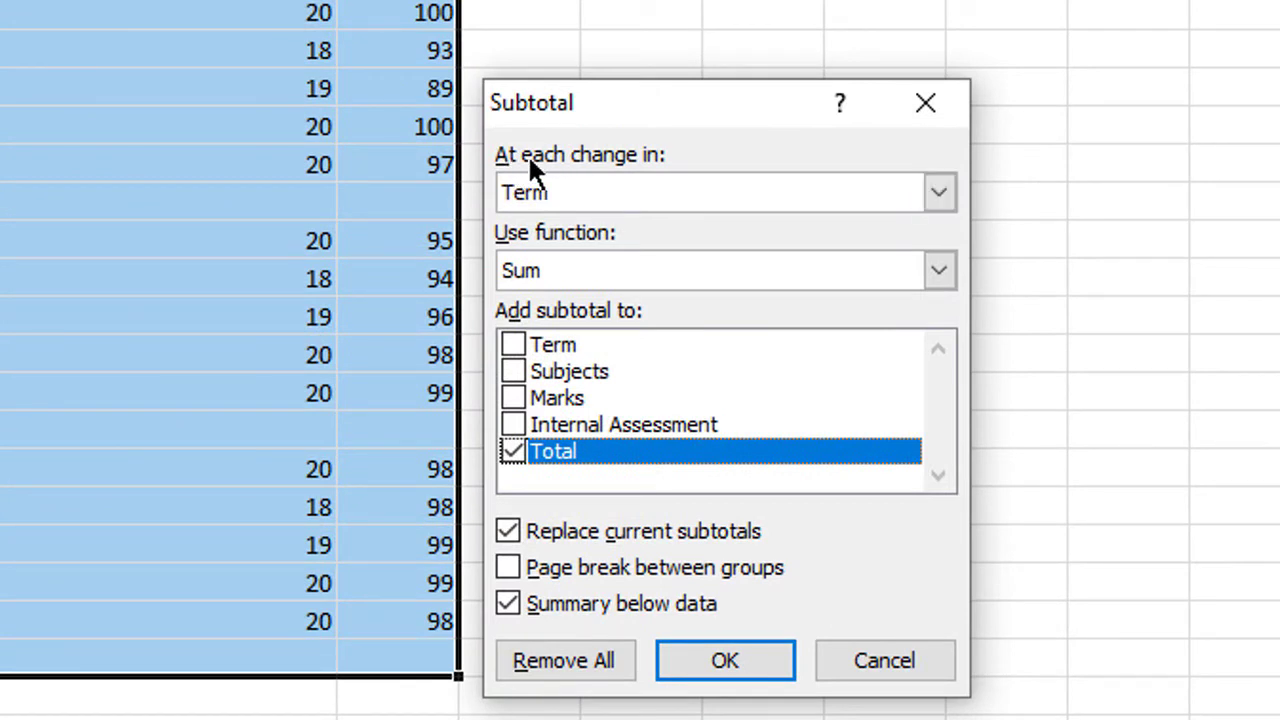
pyautogui.click(611, 180)
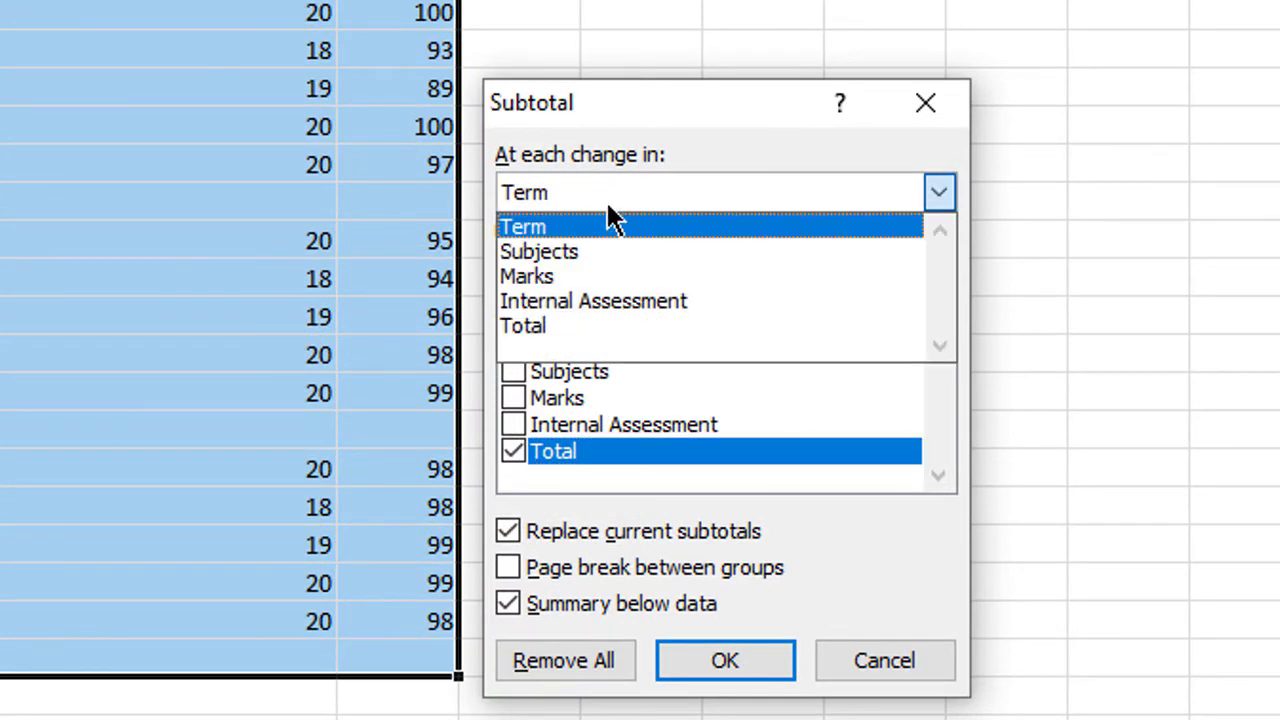
pyautogui.click(579, 234)
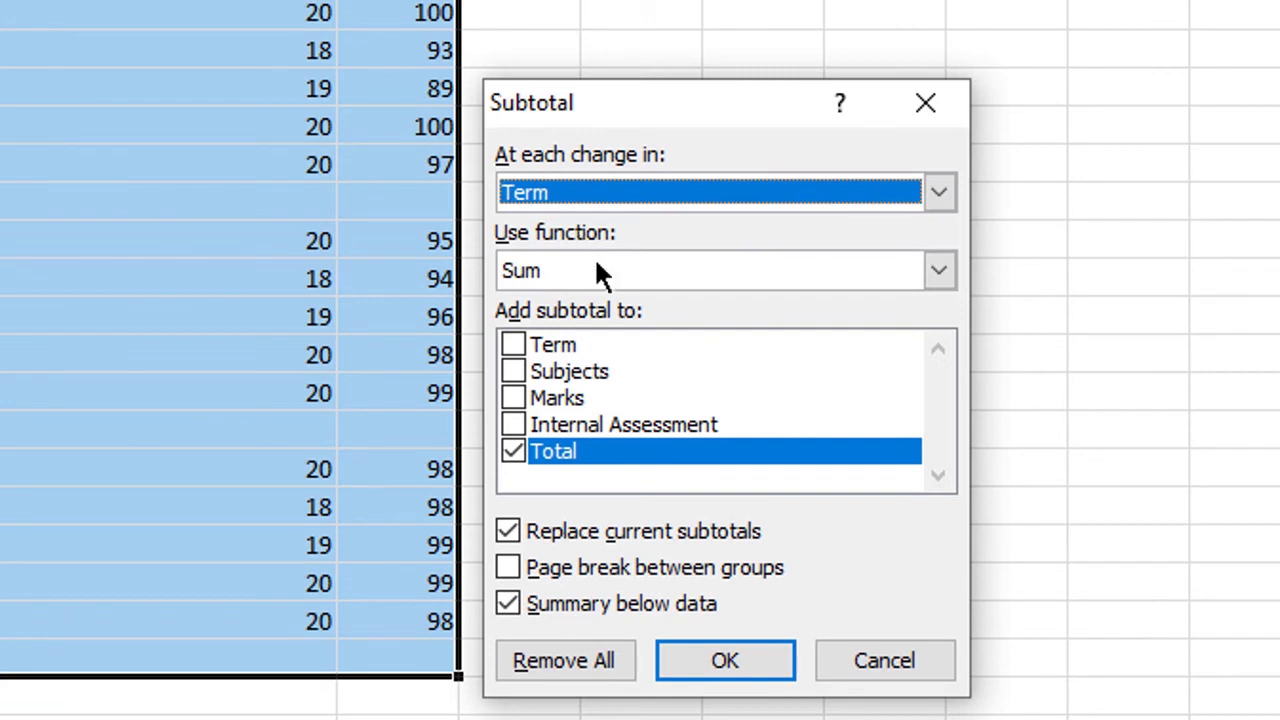
pyautogui.click(603, 280)
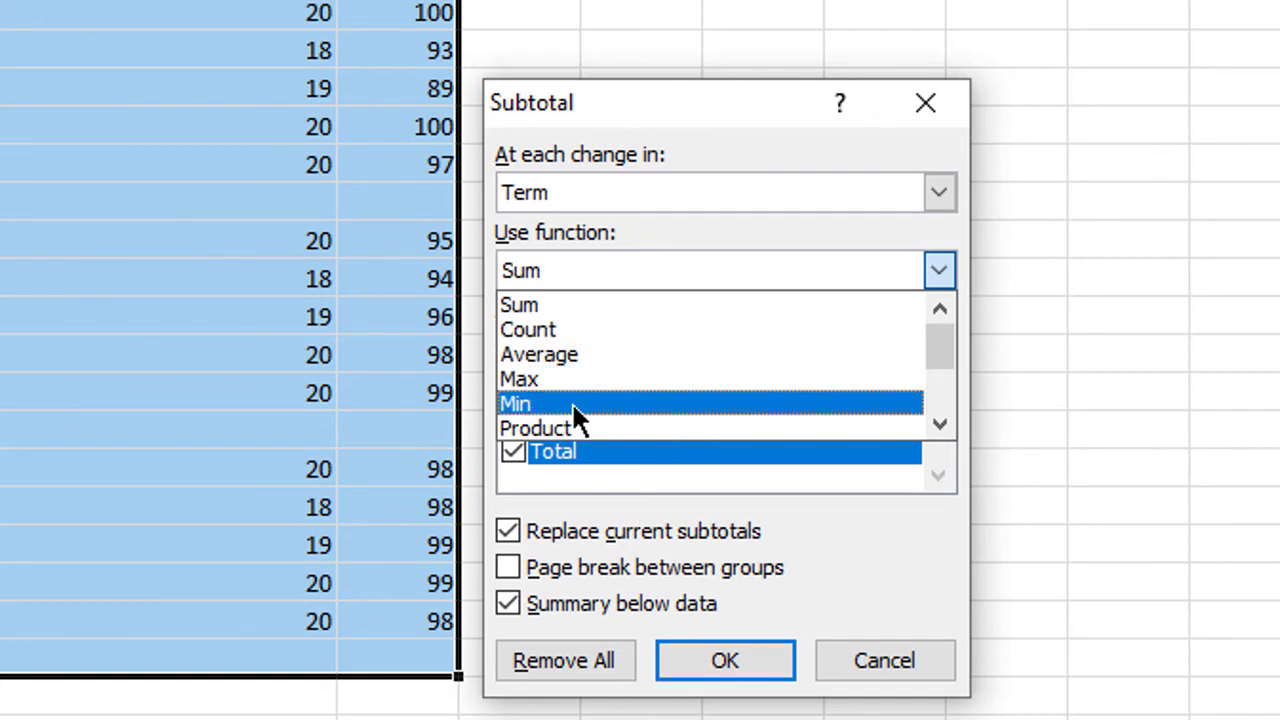
pyautogui.click(574, 305)
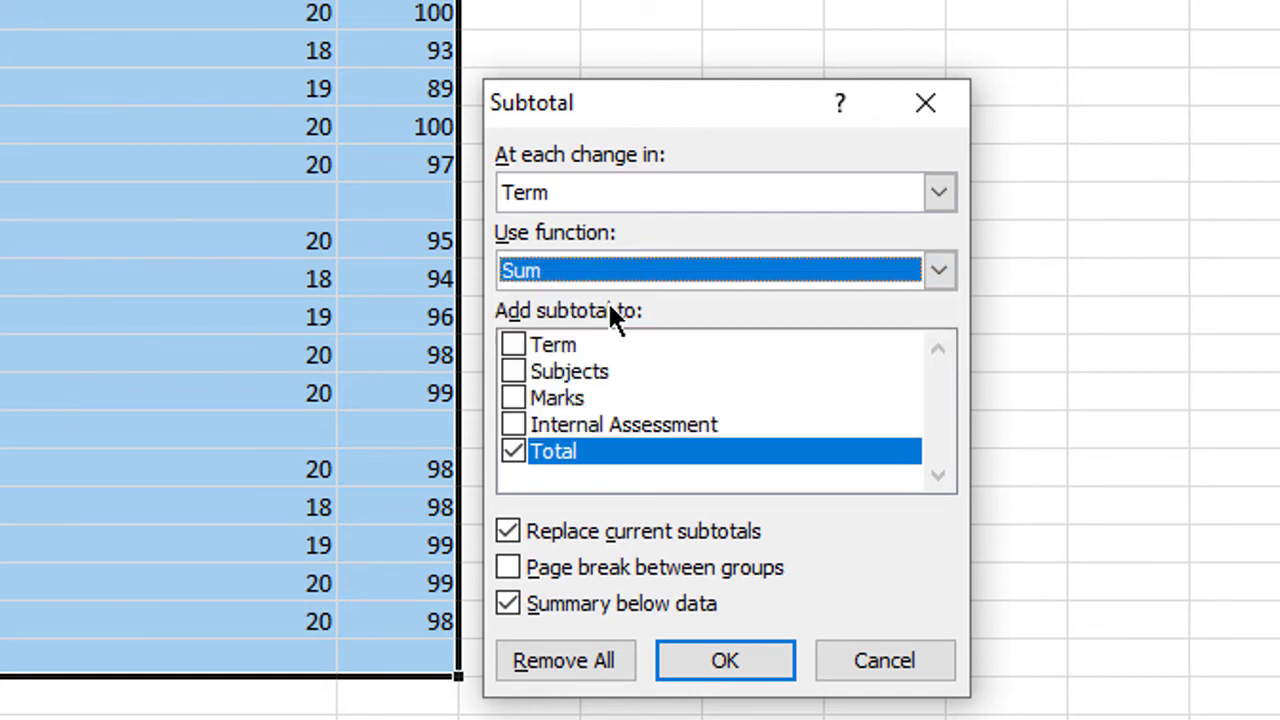
pyautogui.click(549, 446)
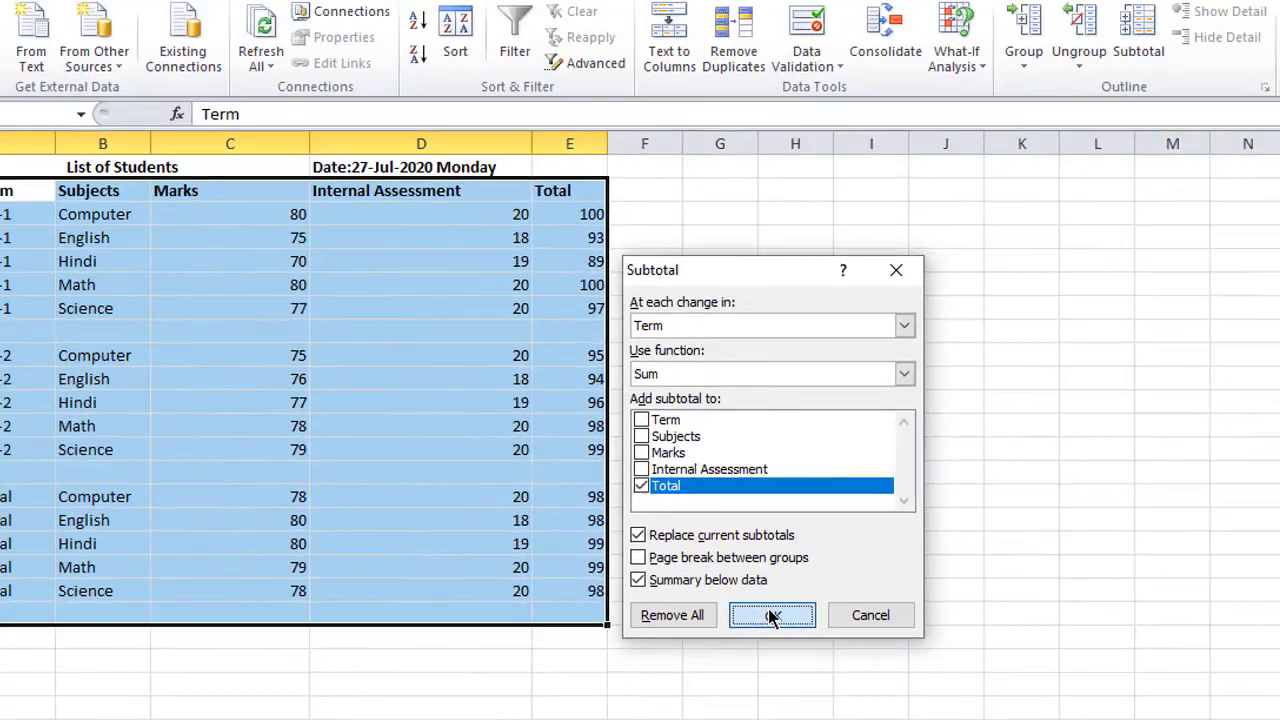
pyautogui.click(724, 664)
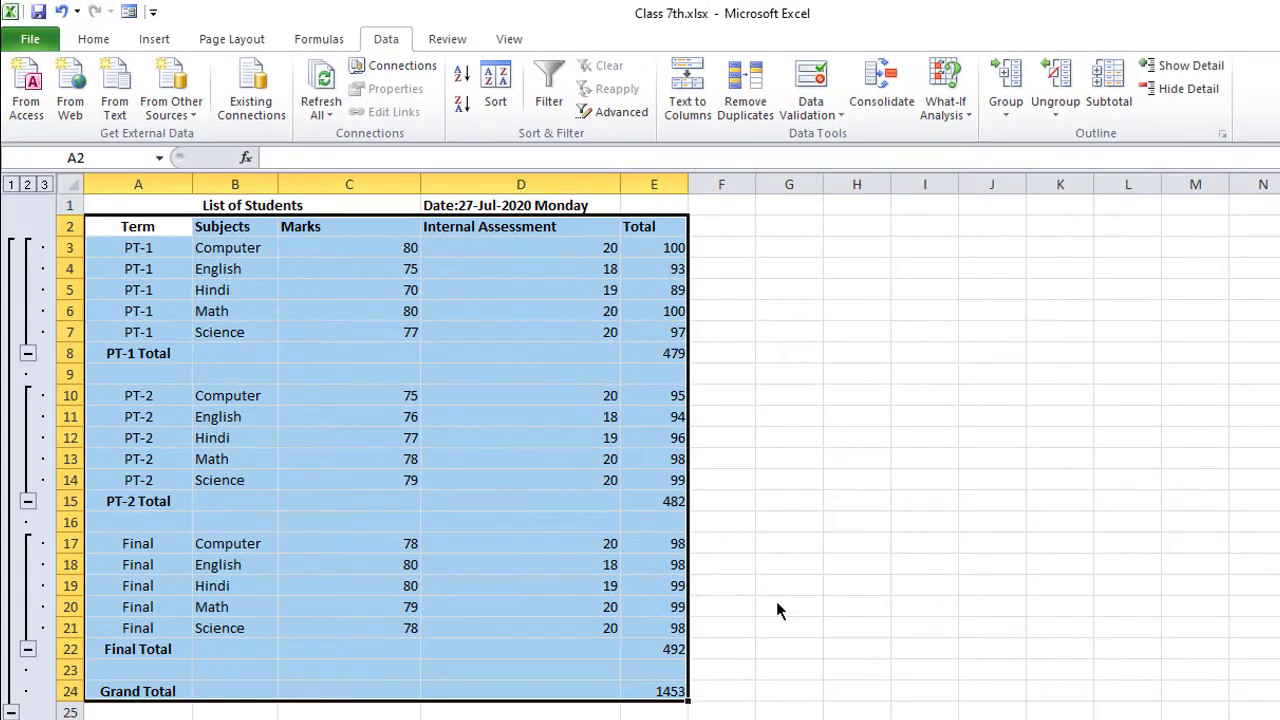
pyautogui.click(116, 355)
pyautogui.moveTo(122, 376); pyautogui.dragTo(645, 372)
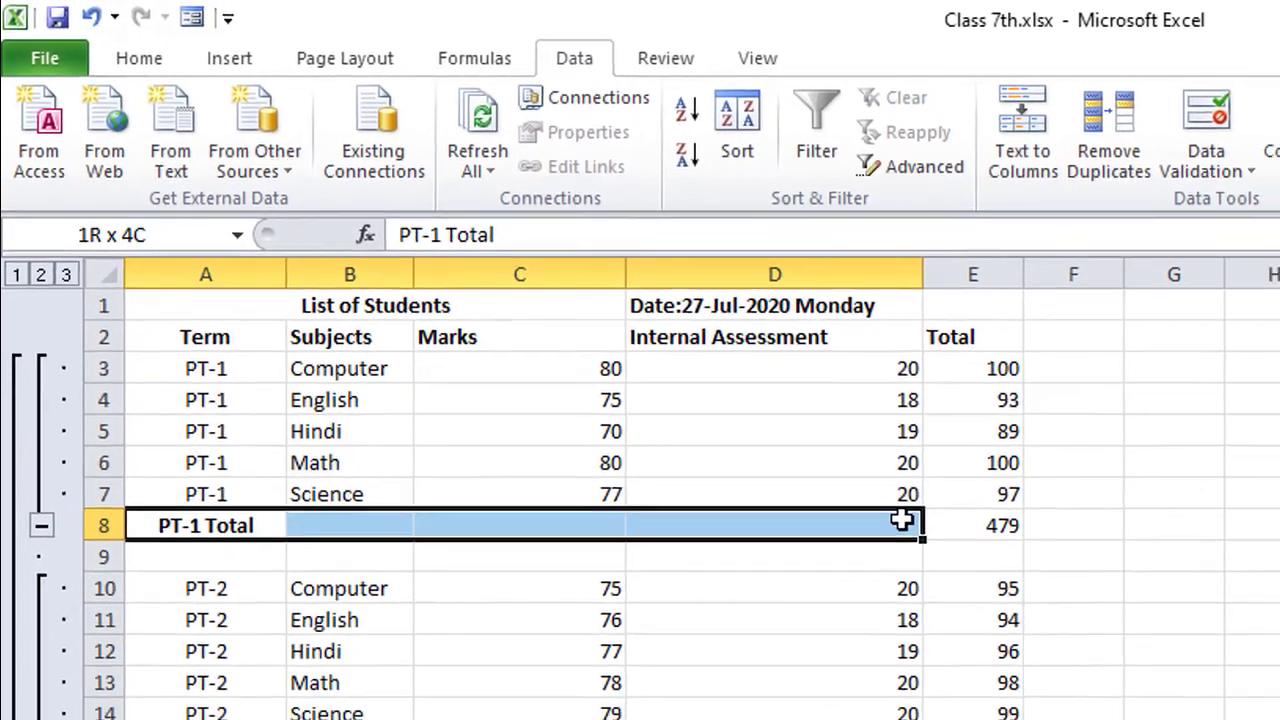
pyautogui.moveTo(903, 520); pyautogui.dragTo(870, 465)
pyautogui.moveTo(250, 657)
pyautogui.mouseDown()
pyautogui.moveTo(745, 640)
pyautogui.moveTo(860, 660)
pyautogui.mouseUp()
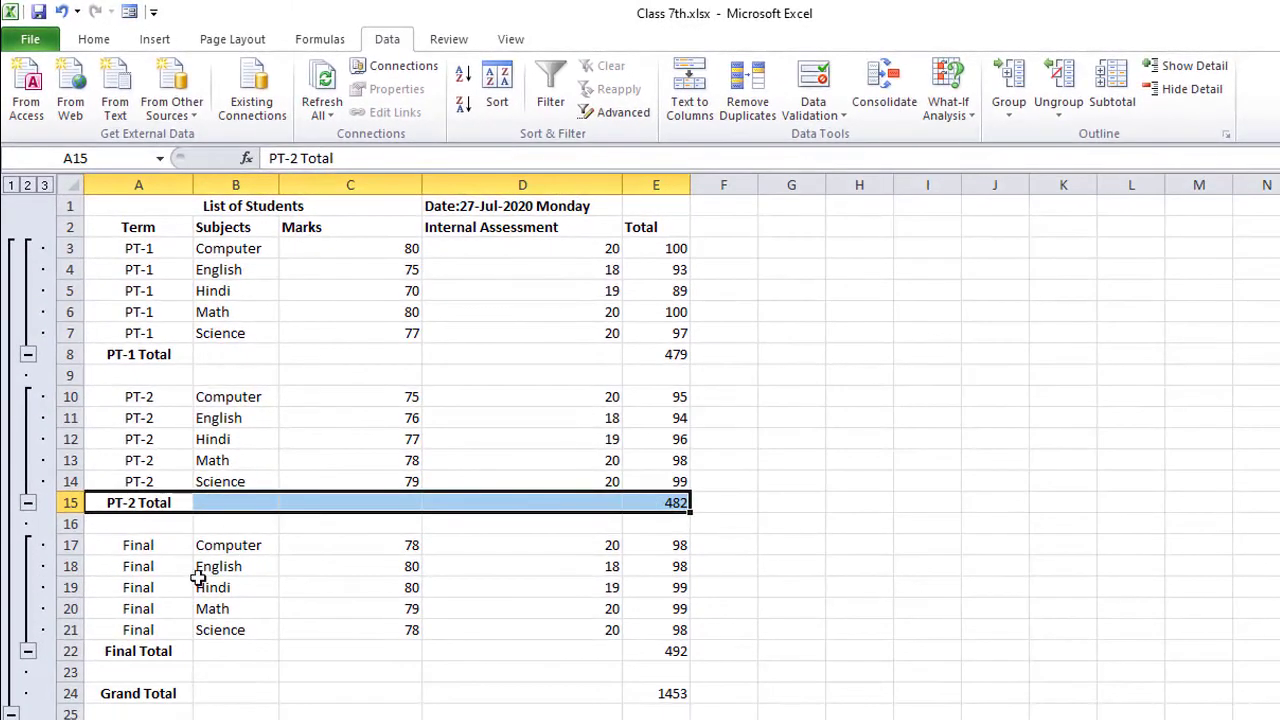
pyautogui.moveTo(120, 645); pyautogui.dragTo(666, 651)
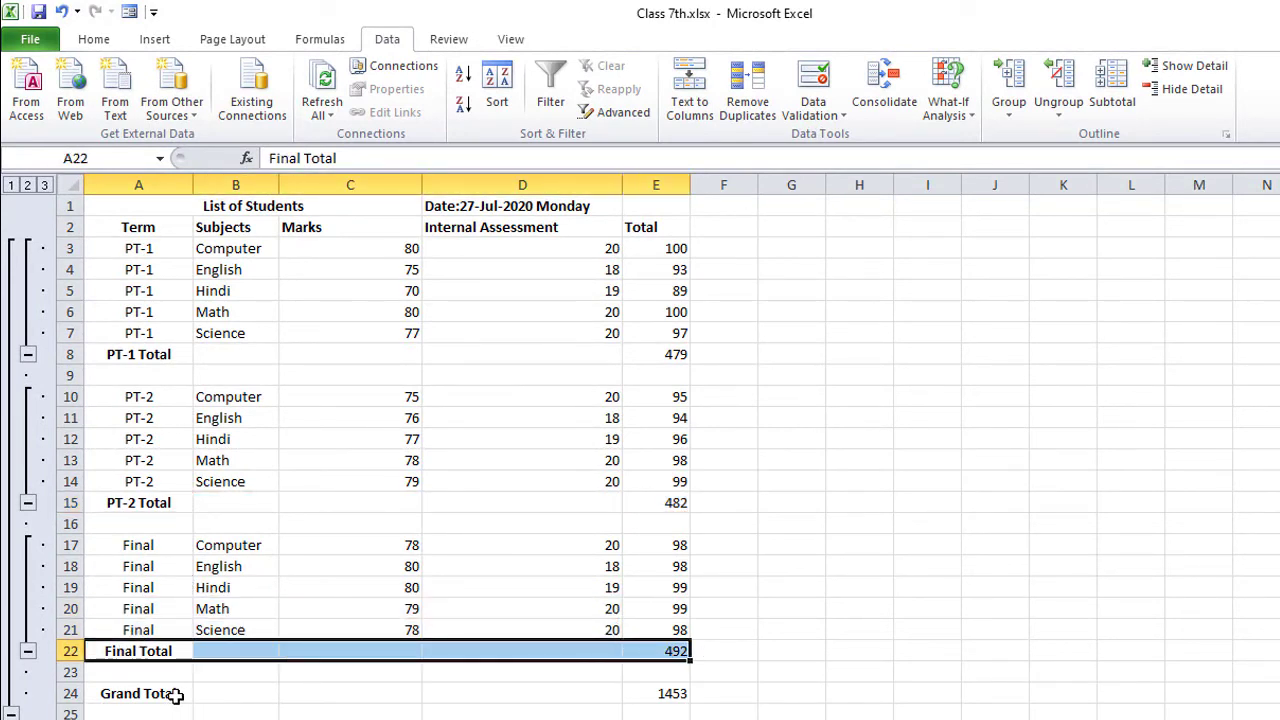
pyautogui.moveTo(171, 694); pyautogui.dragTo(648, 699)
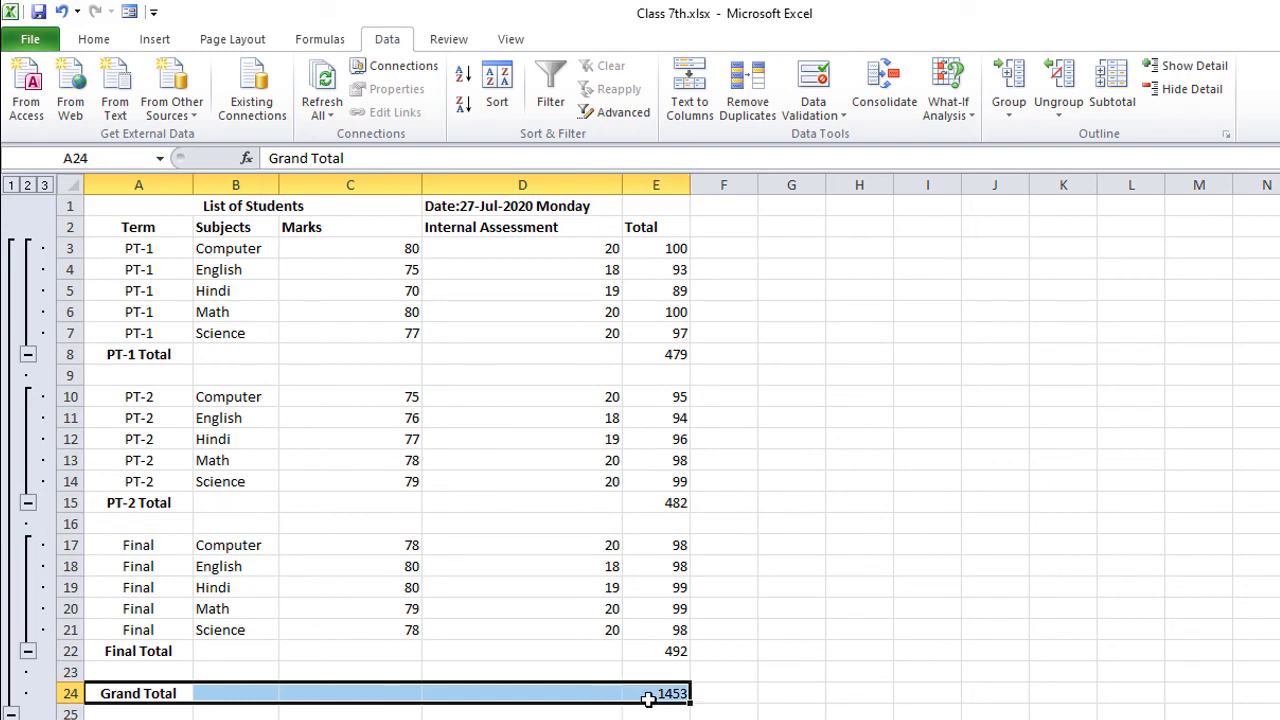